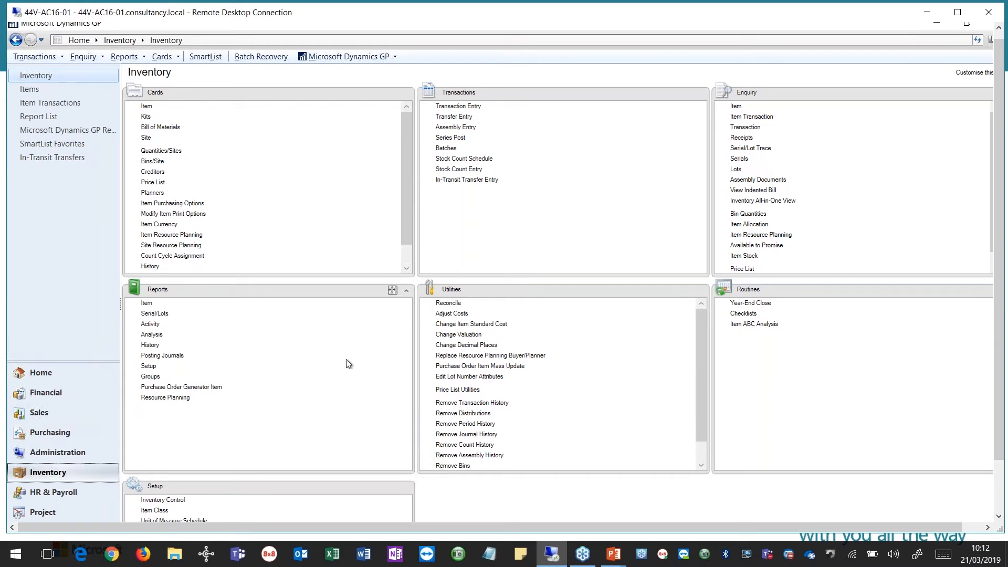
# Look over the inventory Transaction Entry window and the Reconcile Inventory Quantities options, closing each without processing.
pyautogui.click(457, 107)
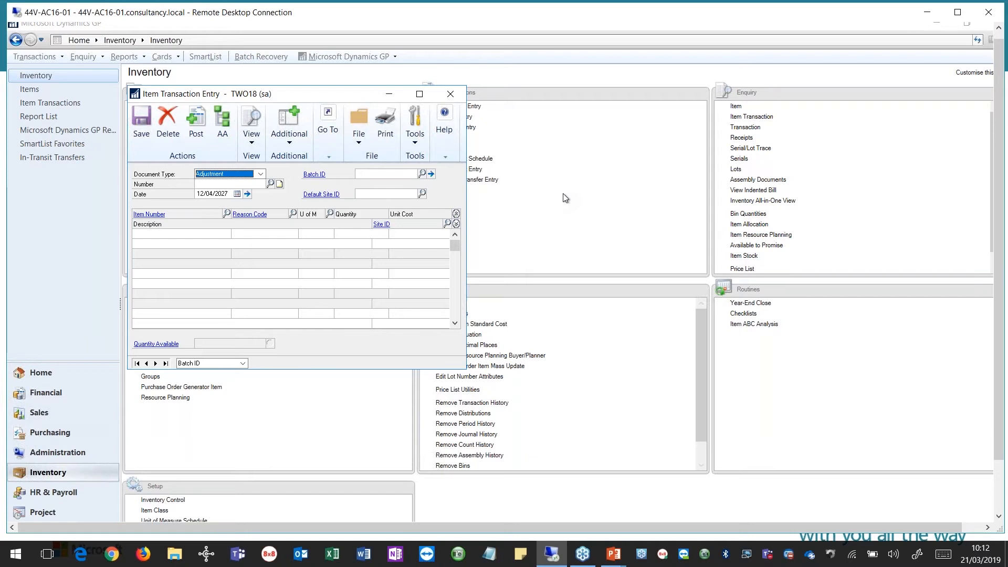
pyautogui.click(450, 94)
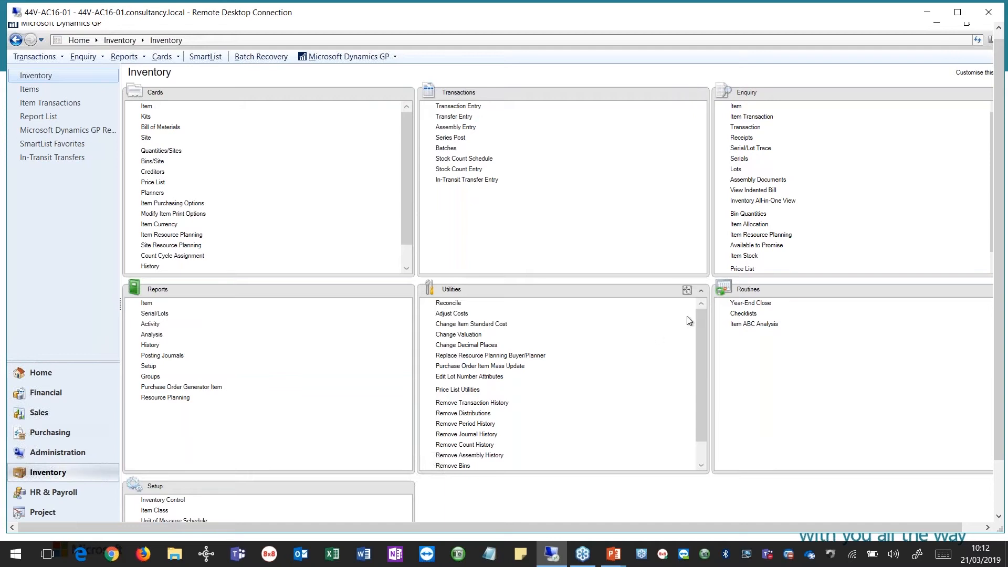
pyautogui.click(449, 303)
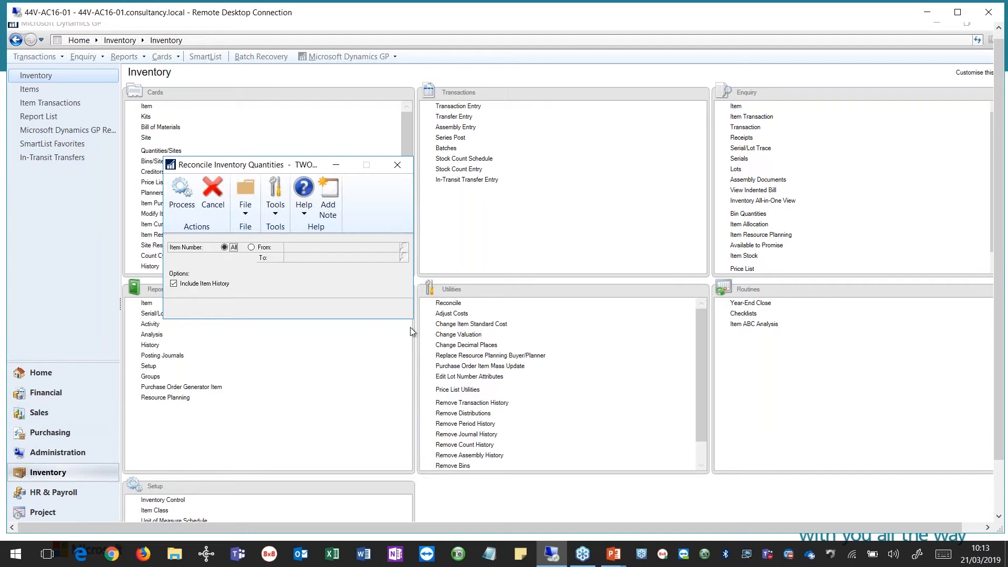
pyautogui.click(404, 162)
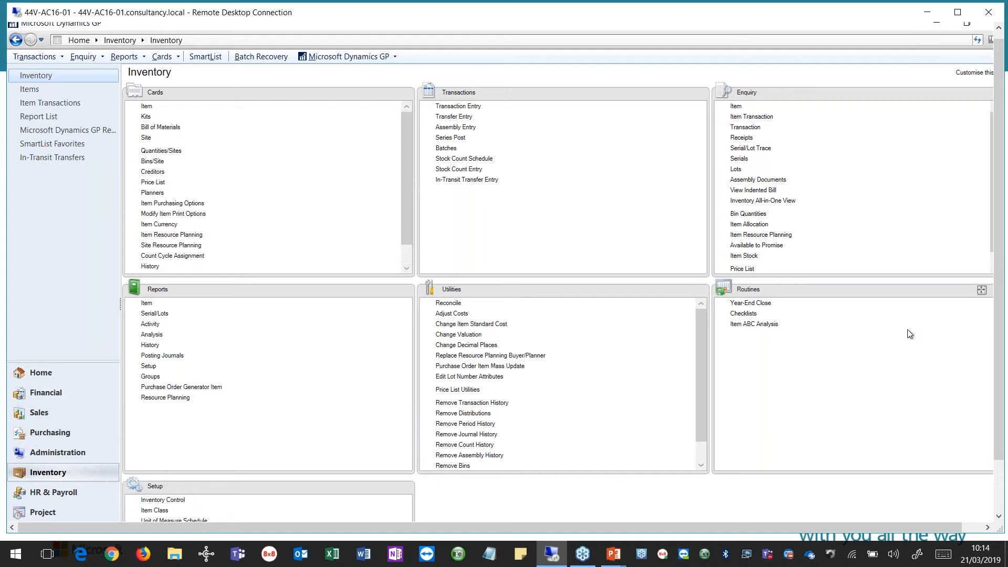
# Examine which report types are available under the Inventory Item Reports, then close the report window.
pyautogui.click(147, 304)
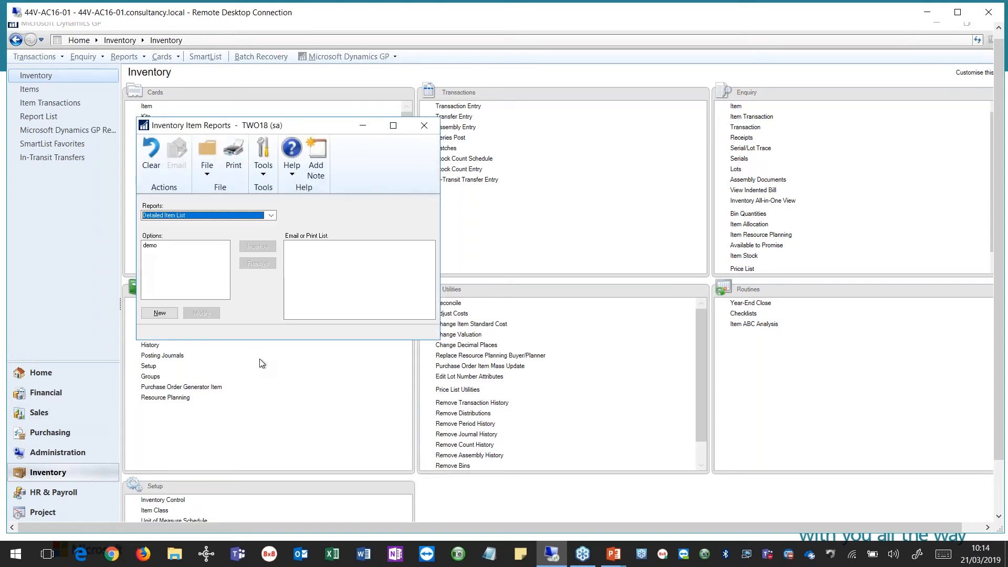
pyautogui.click(271, 216)
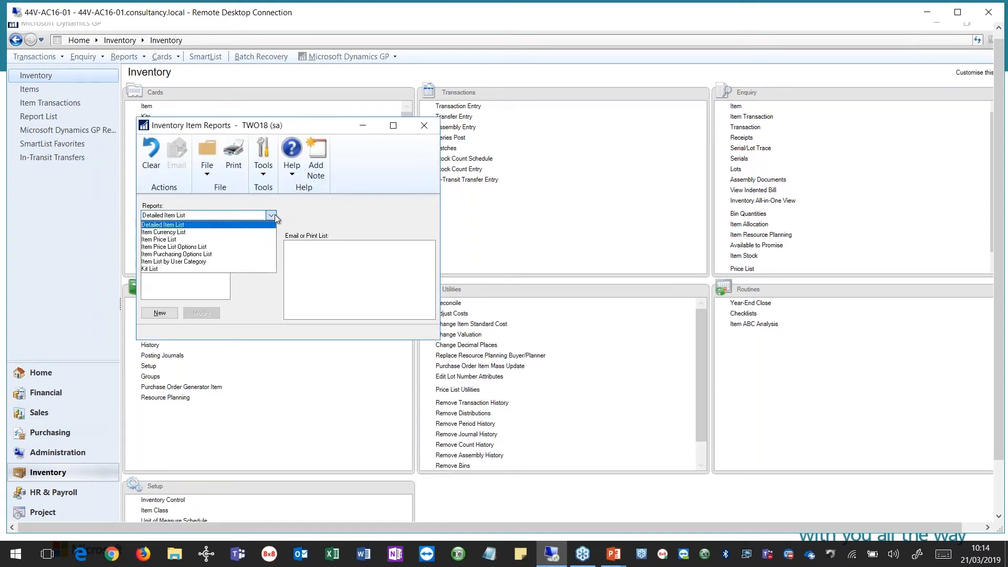
pyautogui.click(339, 217)
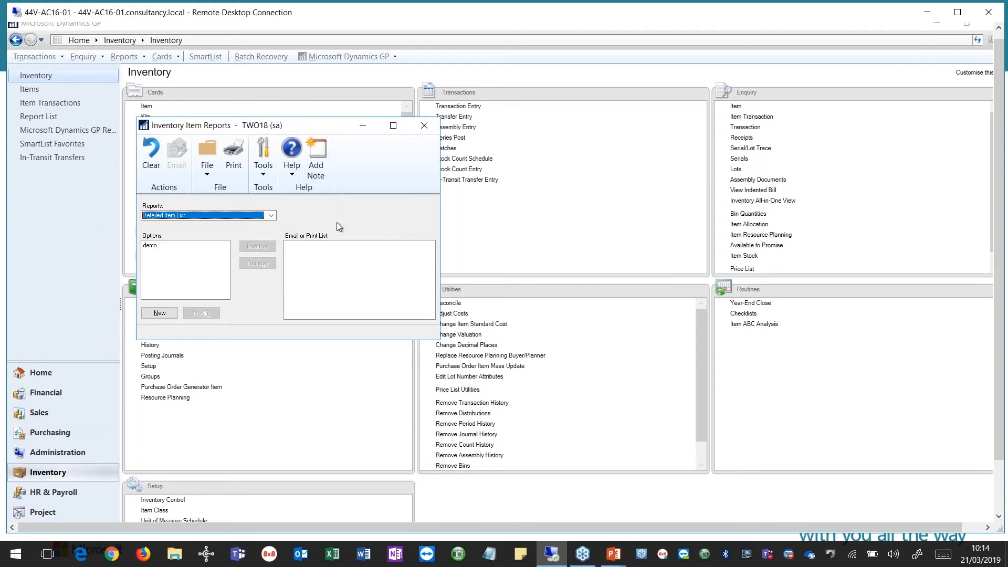
pyautogui.click(424, 127)
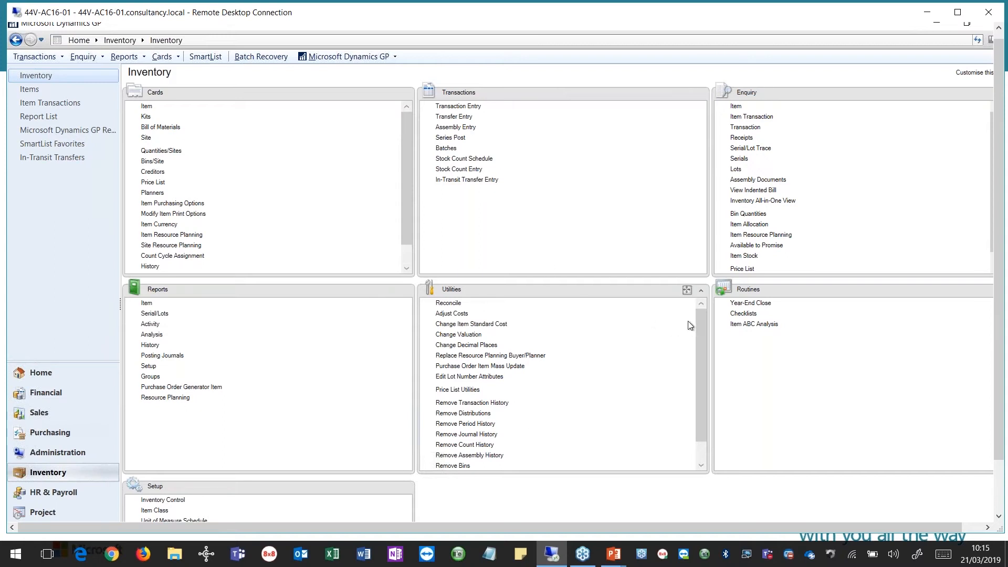
pyautogui.moveTo(699, 323)
pyautogui.mouseDown()
pyautogui.moveTo(702, 348)
pyautogui.moveTo(703, 317)
pyautogui.mouseUp()
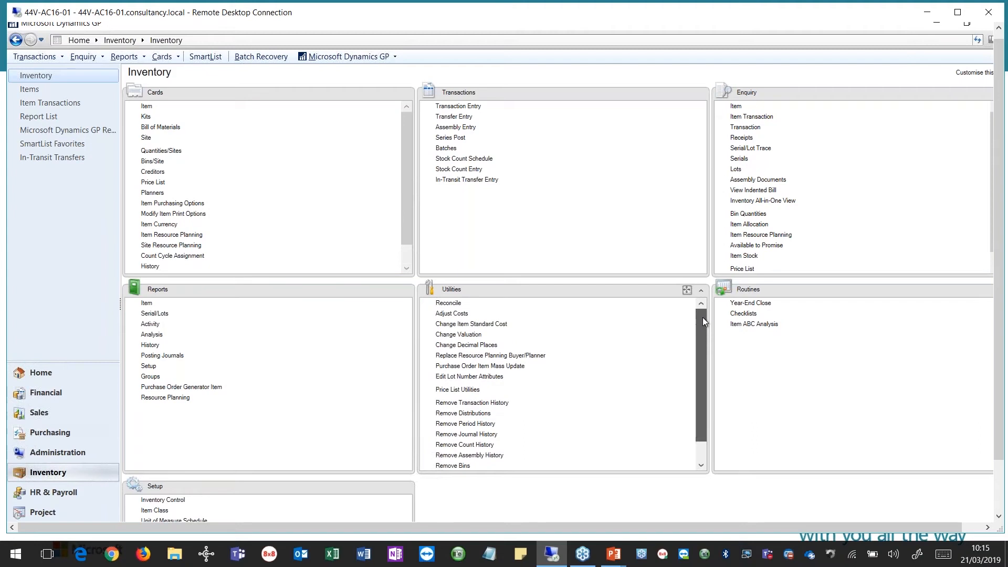
# Process the inventory year-end close with no removal options, no cut-off date and no standard cost update selected.
pyautogui.click(753, 305)
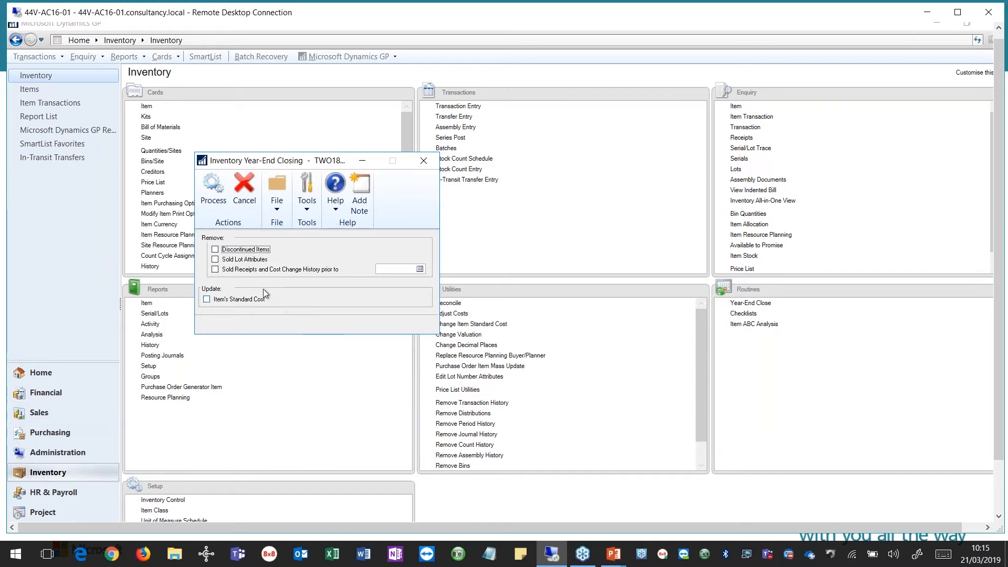
pyautogui.click(385, 270)
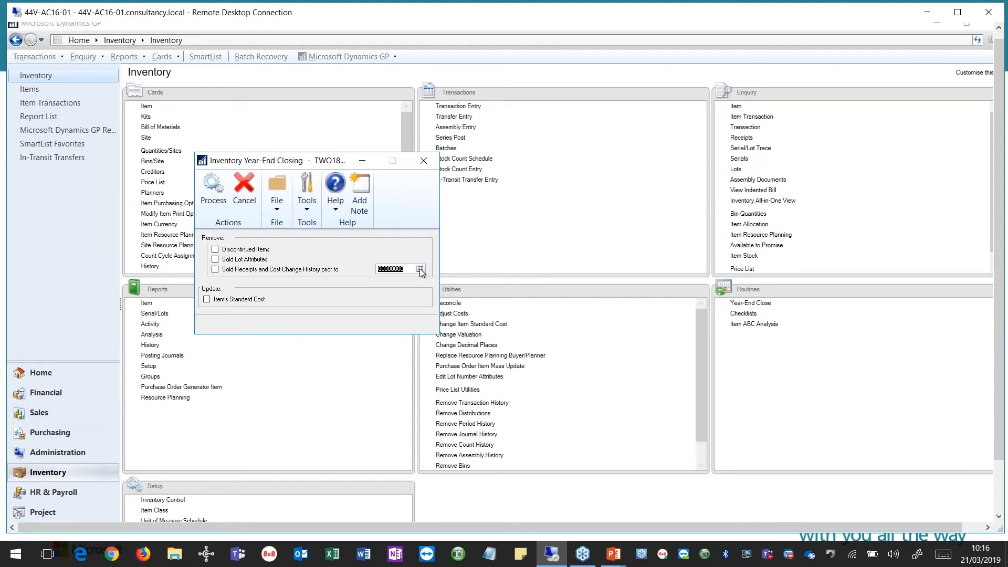
pyautogui.click(420, 270)
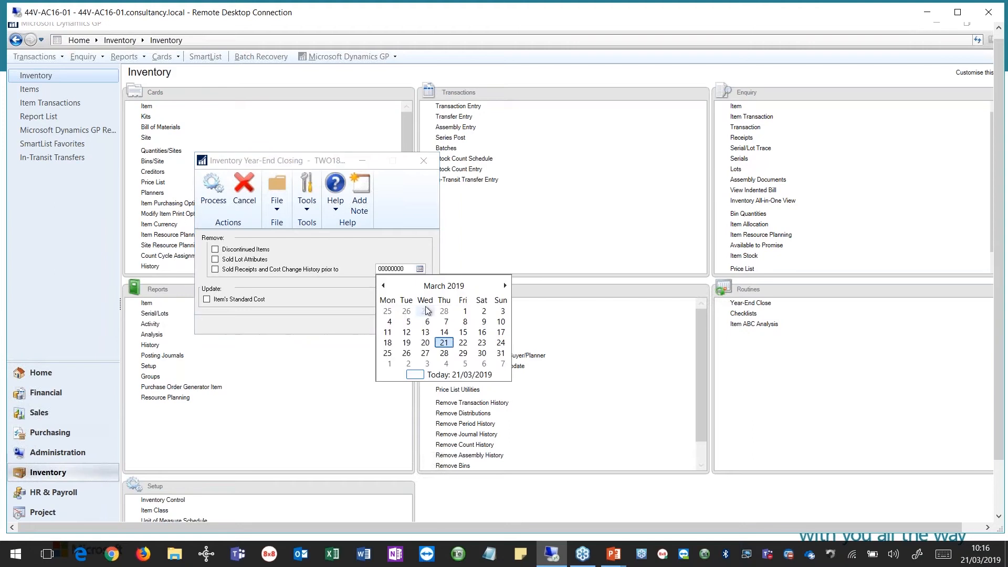
pyautogui.click(361, 248)
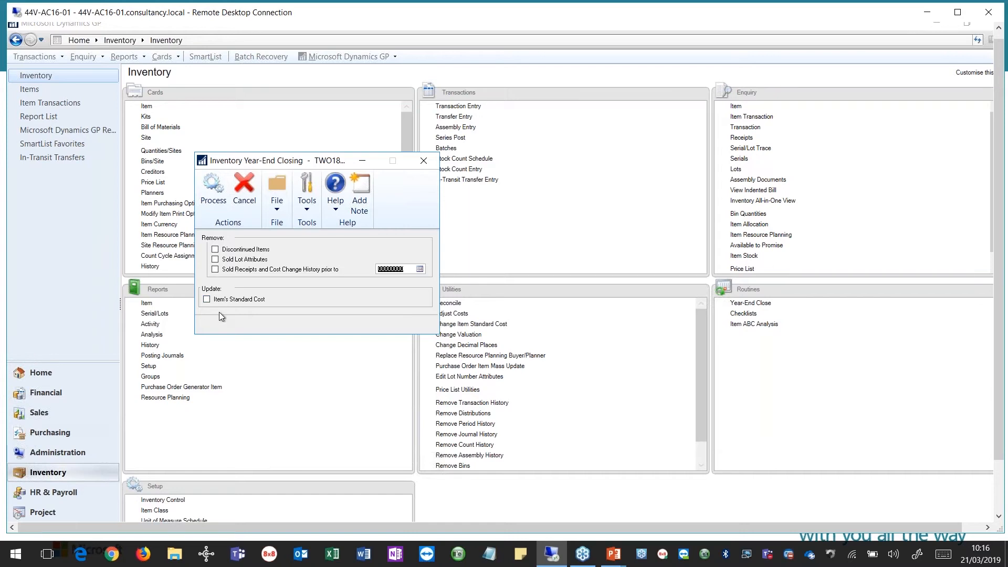
pyautogui.click(220, 200)
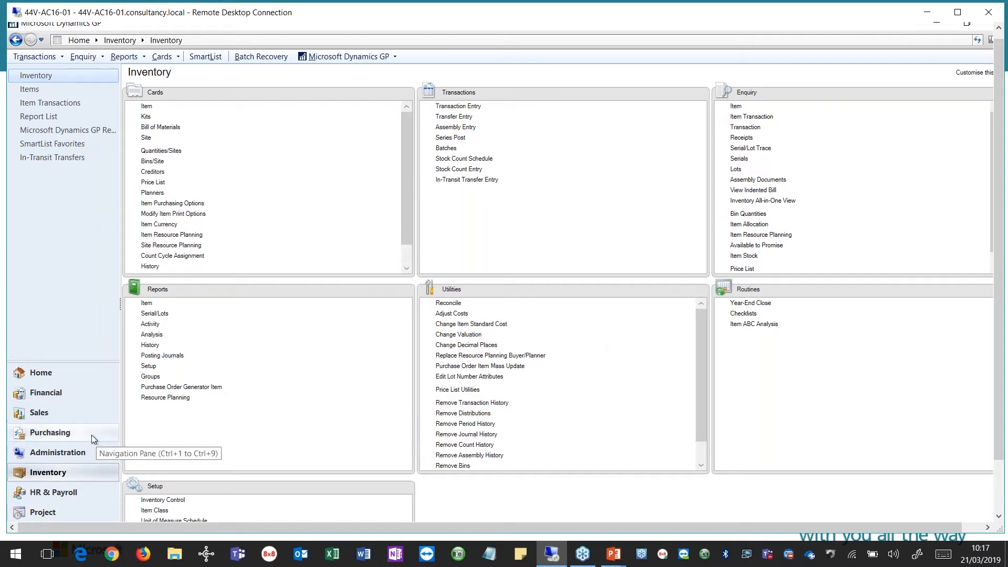
# Examine the first debtor's yearly sales summary by amounts since last close, then minimise the enquiry window.
pyautogui.click(62, 415)
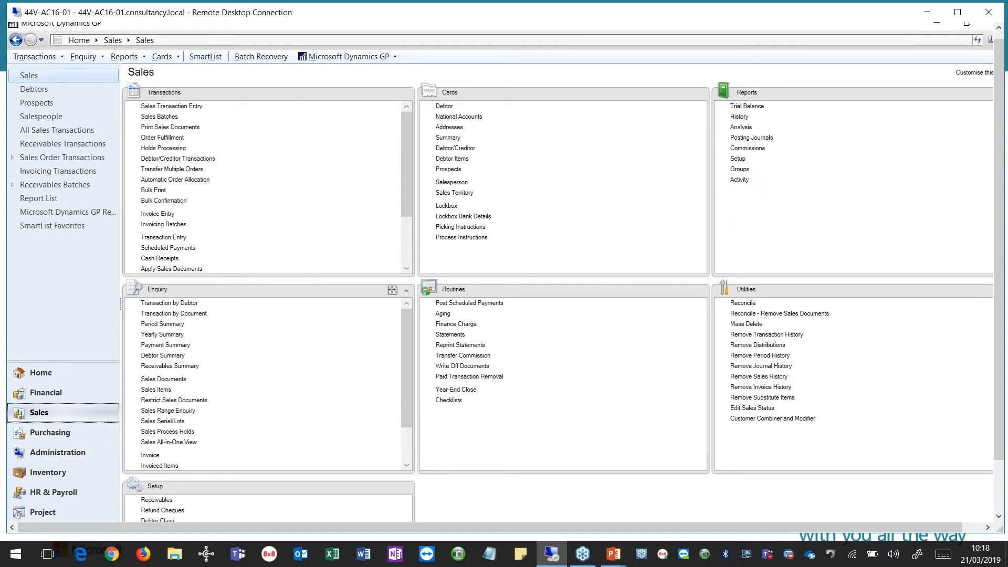
pyautogui.click(172, 333)
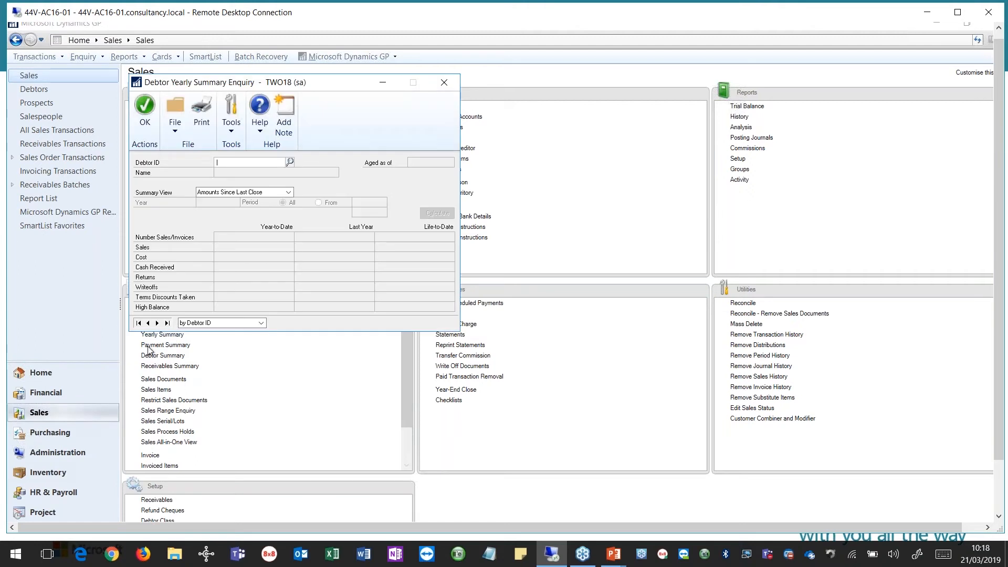
pyautogui.click(139, 323)
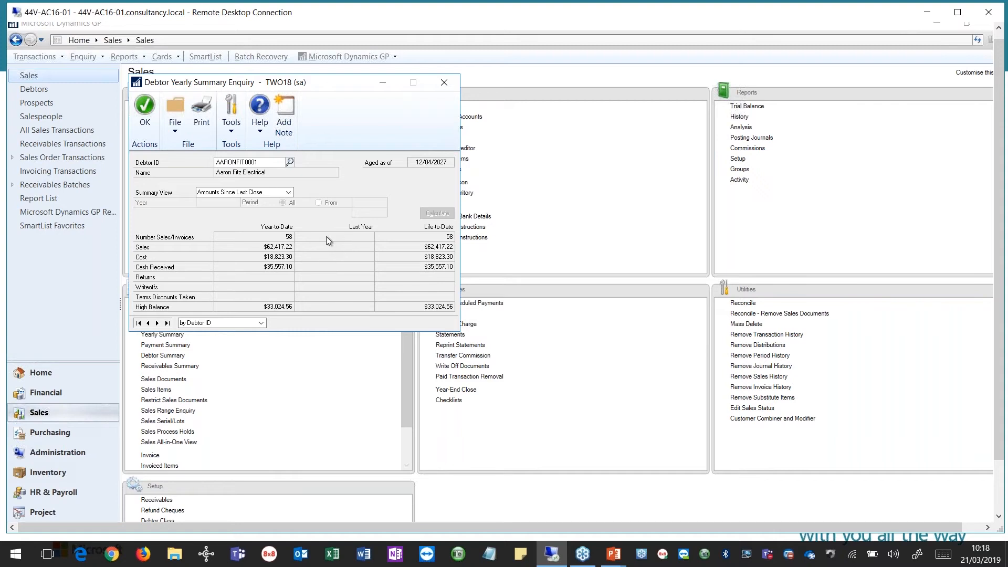
pyautogui.click(387, 82)
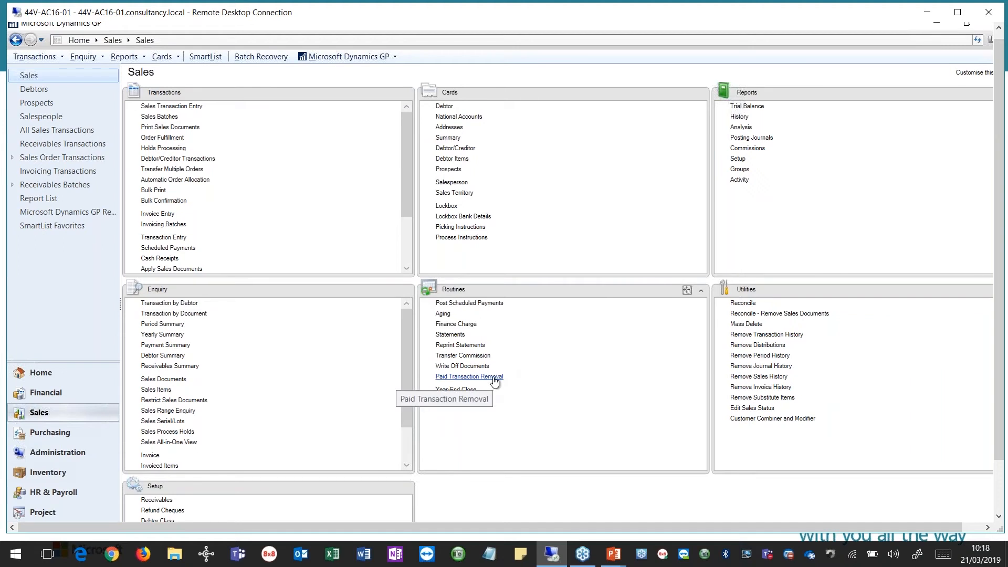
# Review the Paid Sales Transaction Removal options and close the window without processing.
pyautogui.click(494, 378)
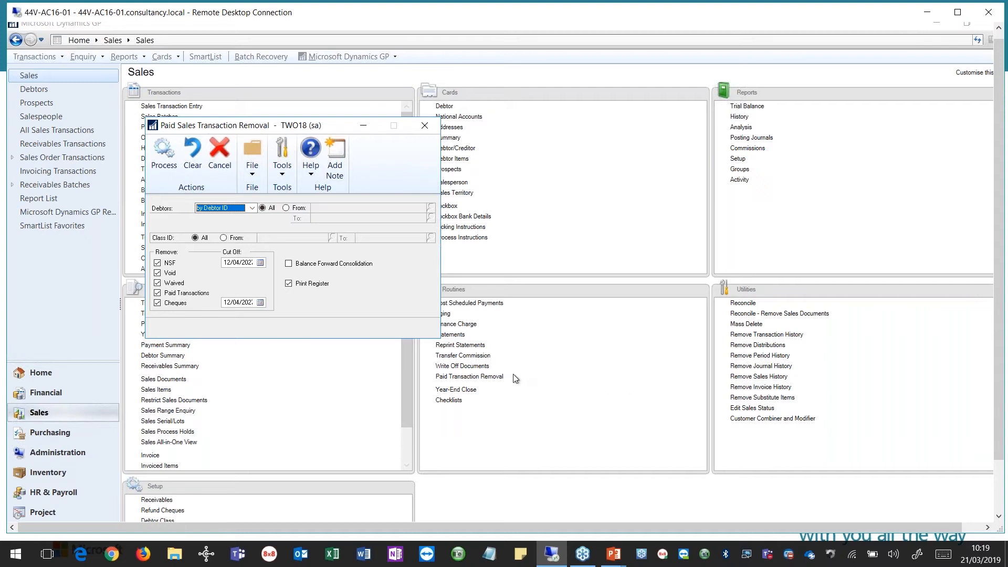
pyautogui.click(423, 128)
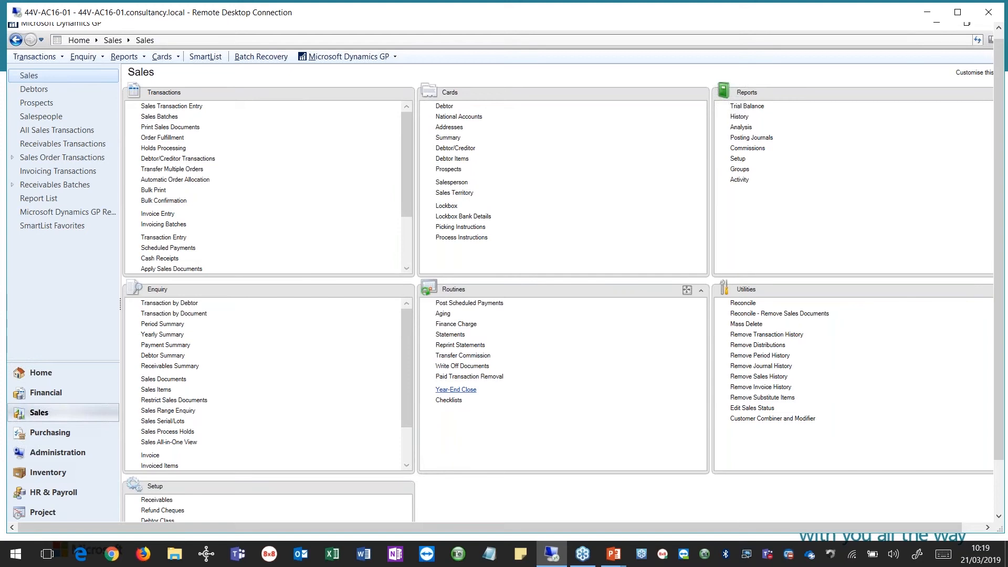
# Open the sales Year-End Close routine and change the user date to 31/12/2027.
pyautogui.click(456, 389)
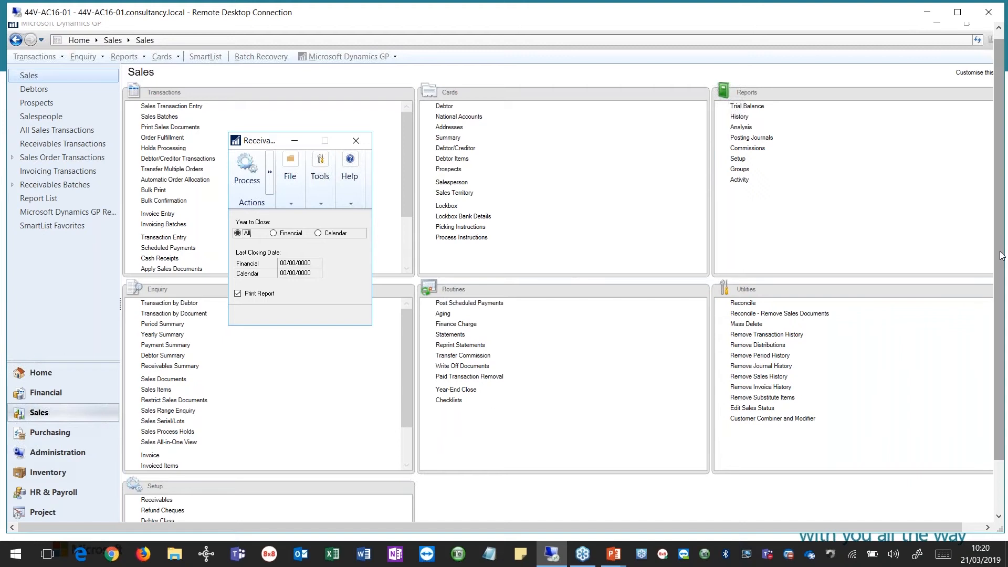
pyautogui.moveTo(1002, 254); pyautogui.dragTo(1002, 314)
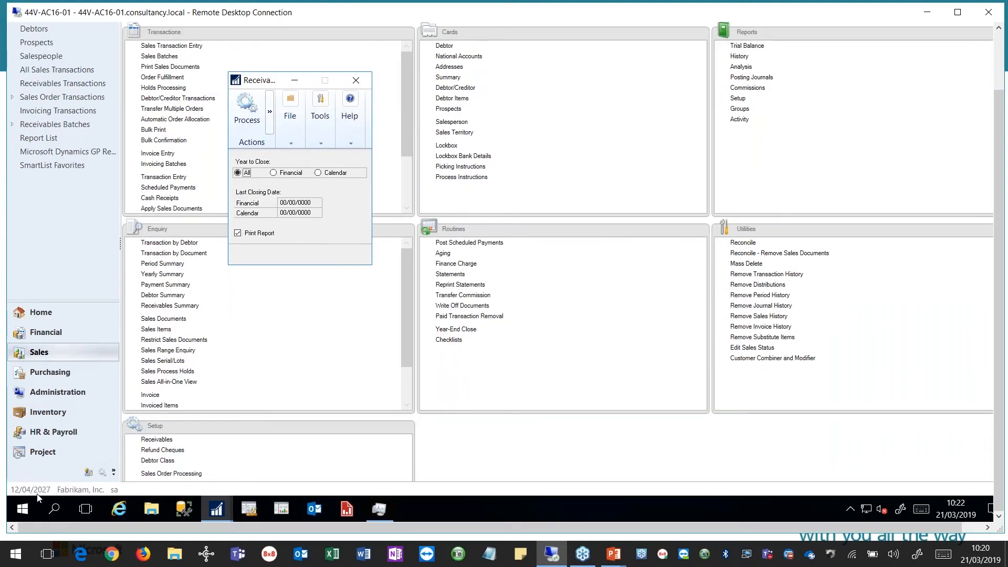
pyautogui.click(38, 491)
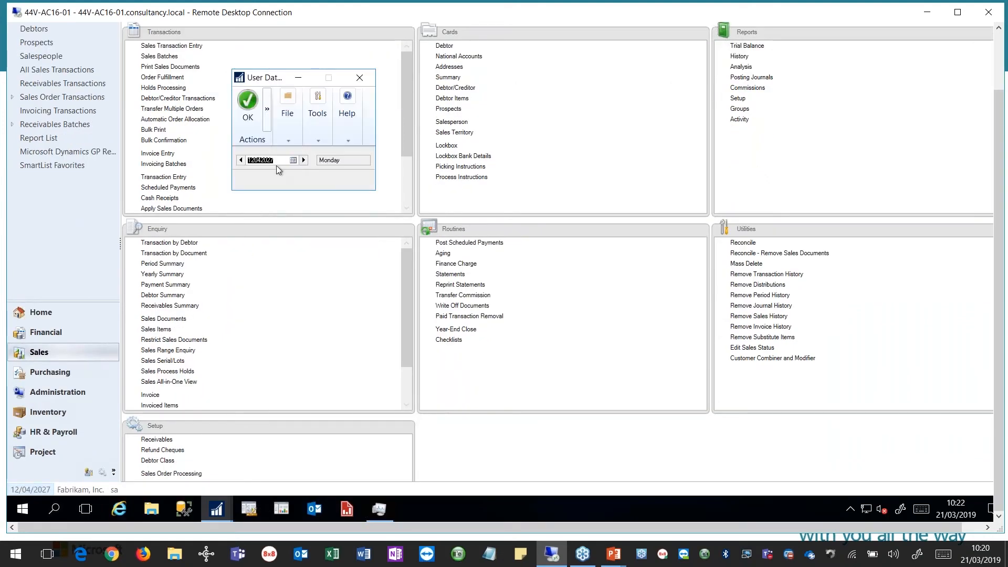
pyautogui.click(293, 160)
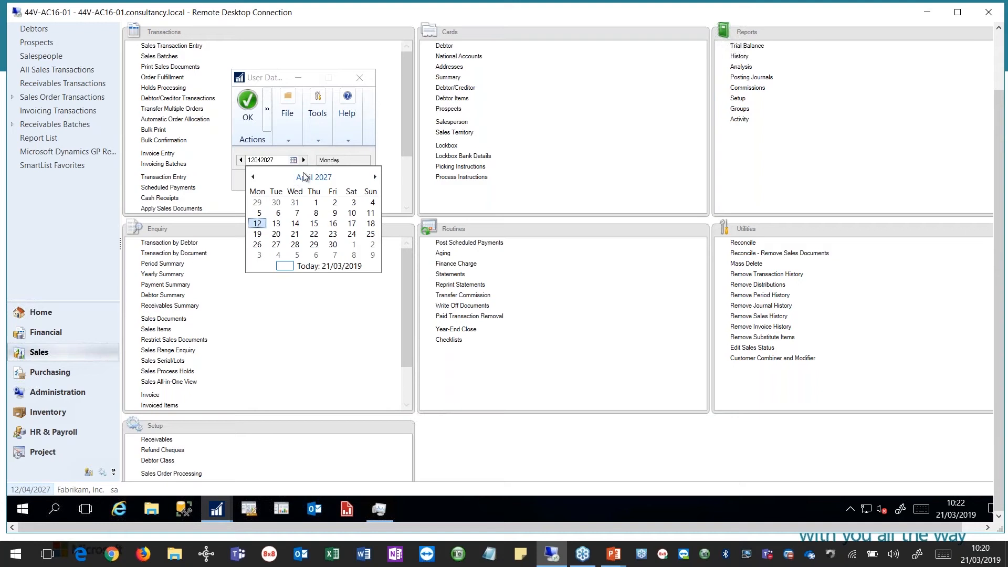
pyautogui.click(307, 177)
pyautogui.click(363, 248)
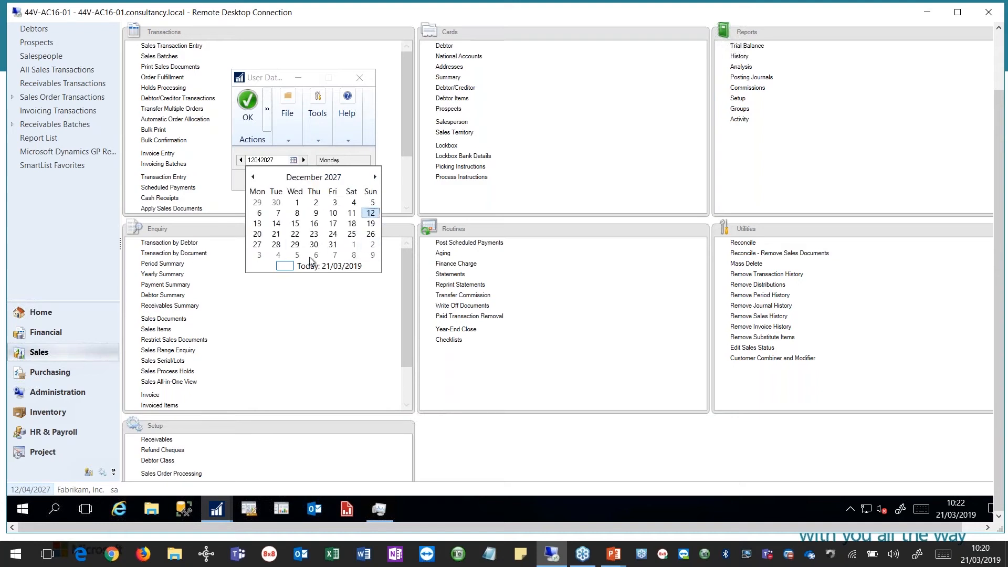
pyautogui.click(333, 246)
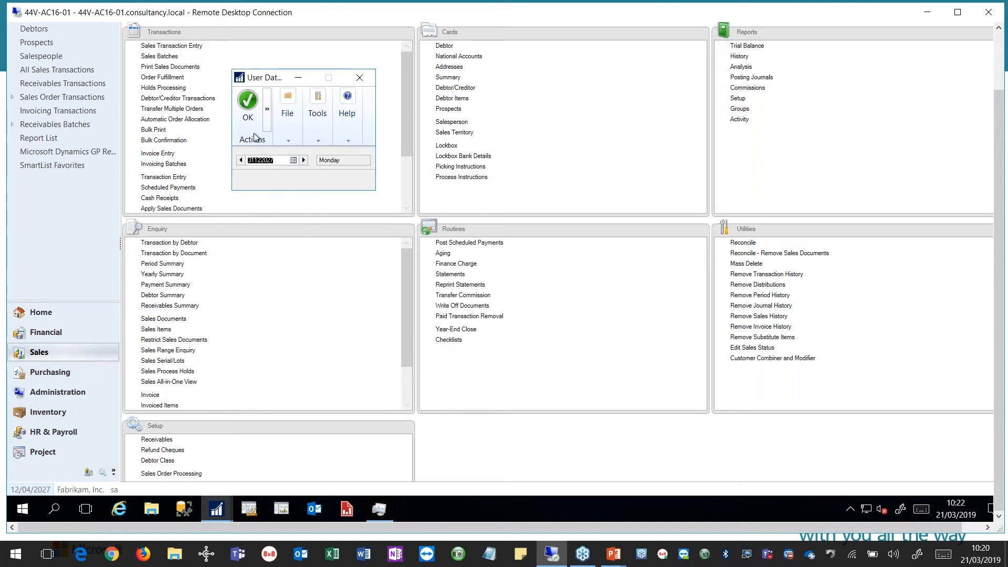
pyautogui.click(248, 104)
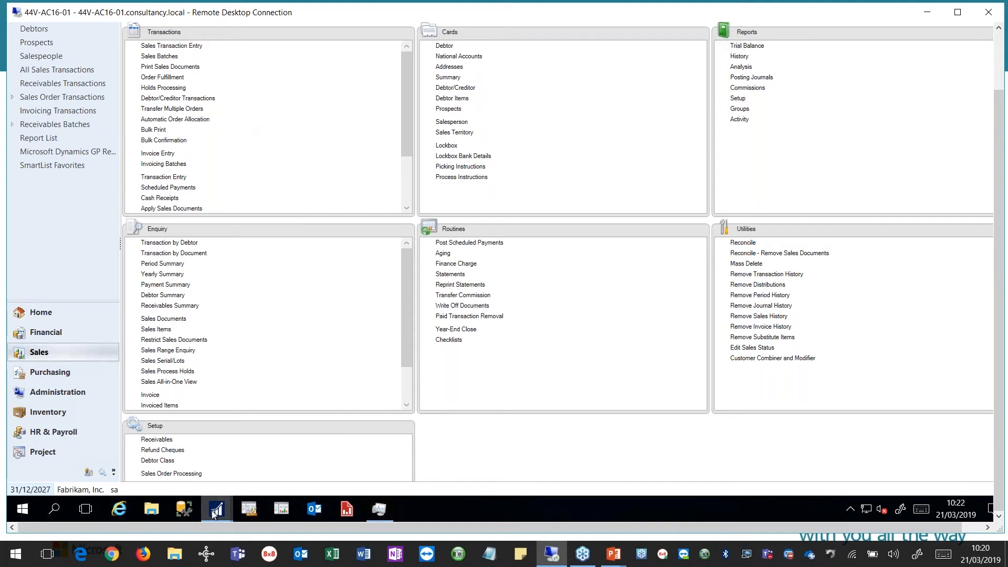
# Return to the receivables year-end closing window and process the close for all years with the report printed.
pyautogui.moveTo(216, 509)
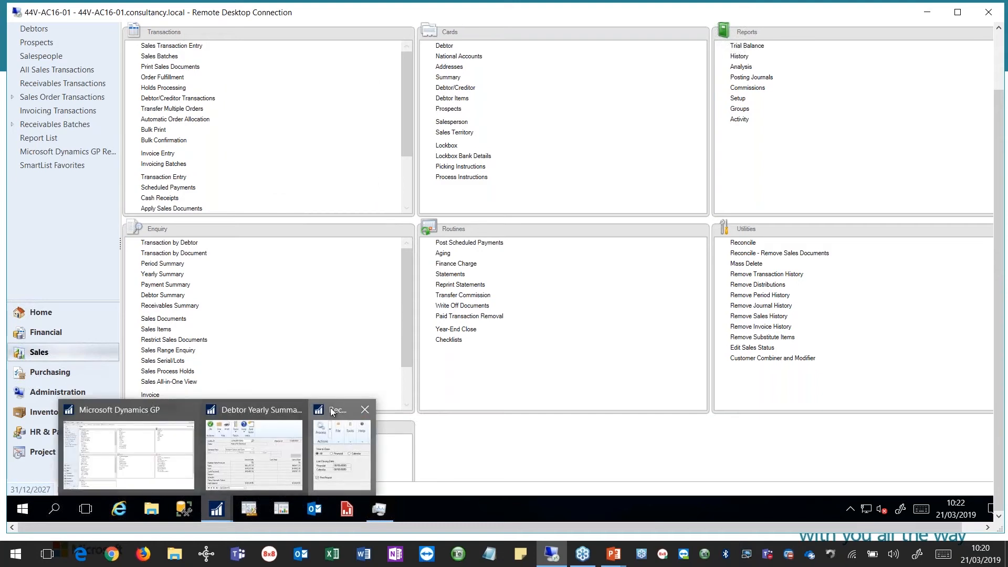
pyautogui.click(336, 447)
pyautogui.click(258, 108)
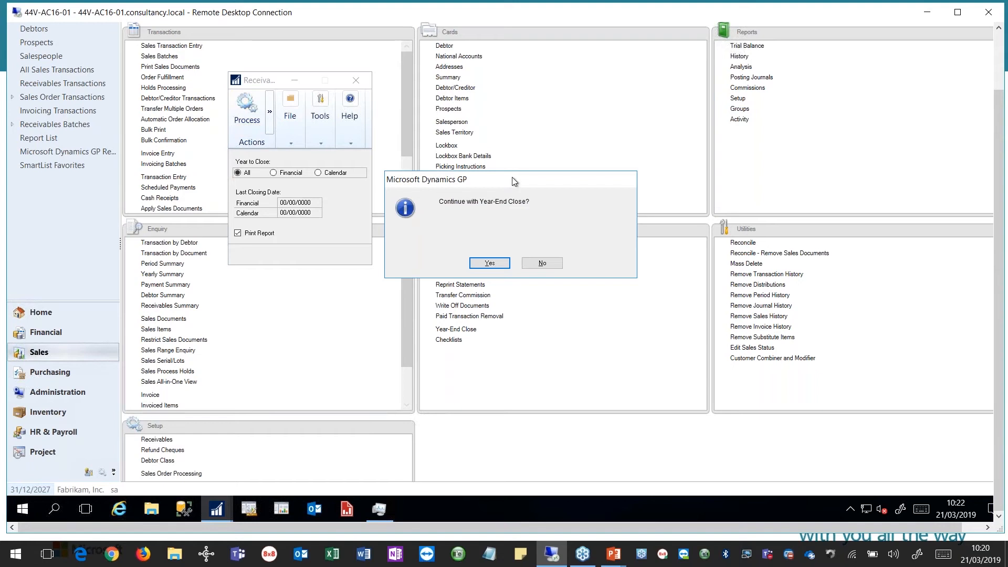
pyautogui.click(498, 266)
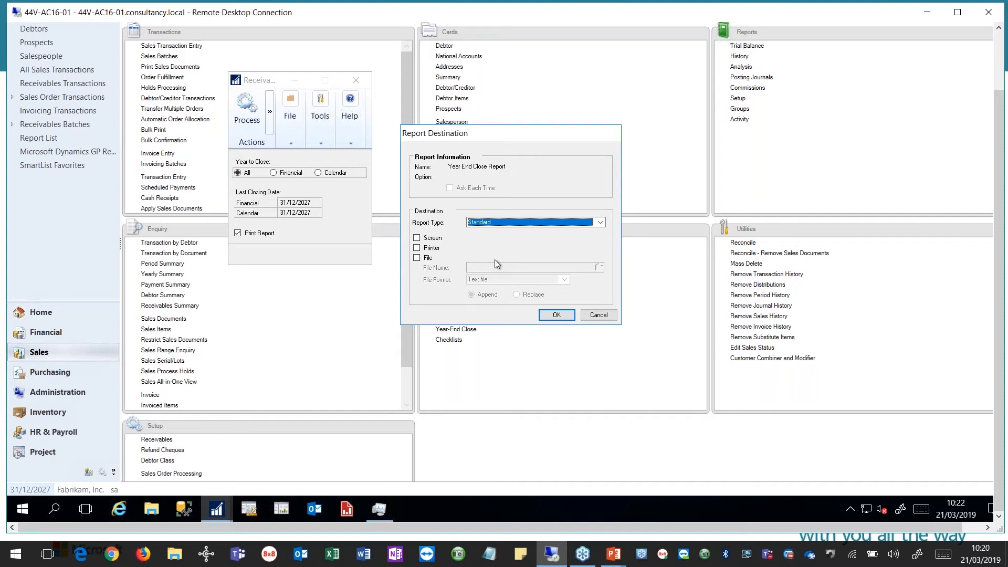
# Review the file output formats for the receivables Year End Close Report, then output the Standard report to the screen only.
pyautogui.click(417, 239)
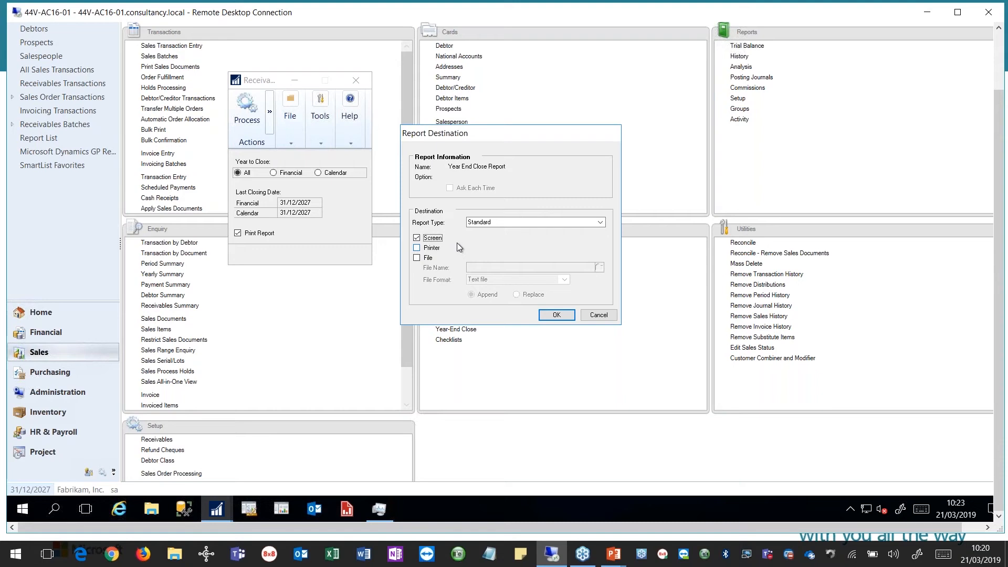
pyautogui.click(417, 258)
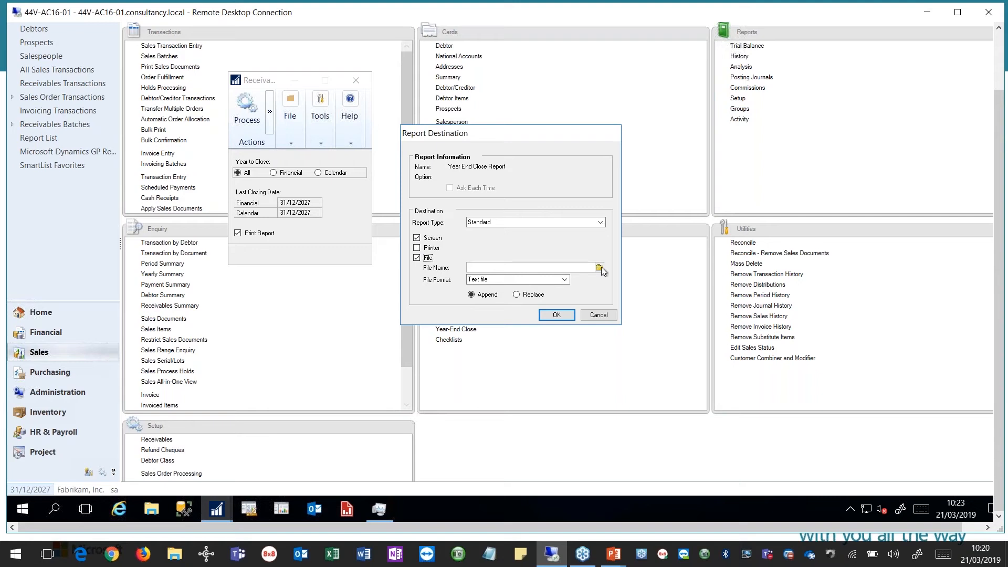
pyautogui.click(563, 283)
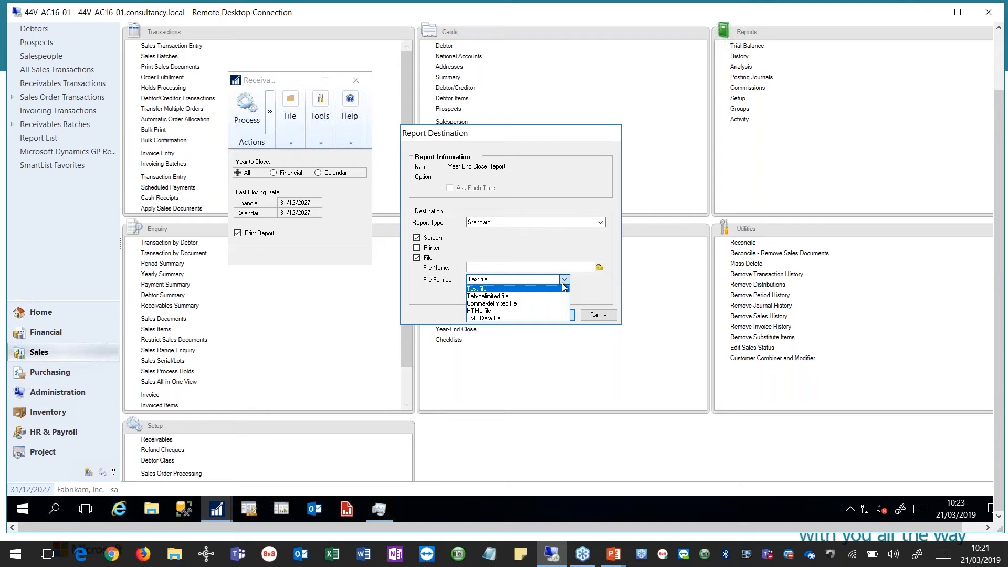
pyautogui.press('Down')
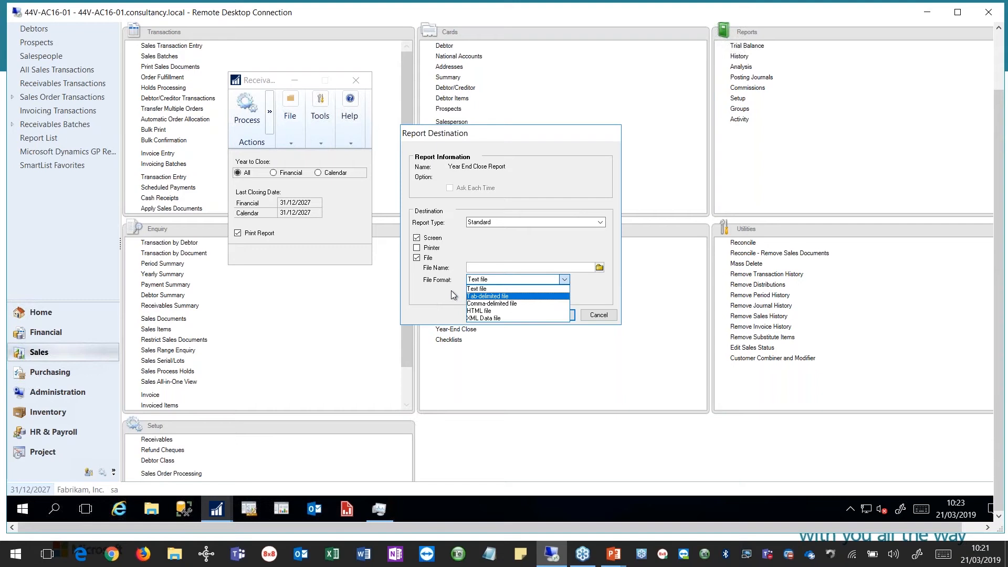
pyautogui.click(581, 285)
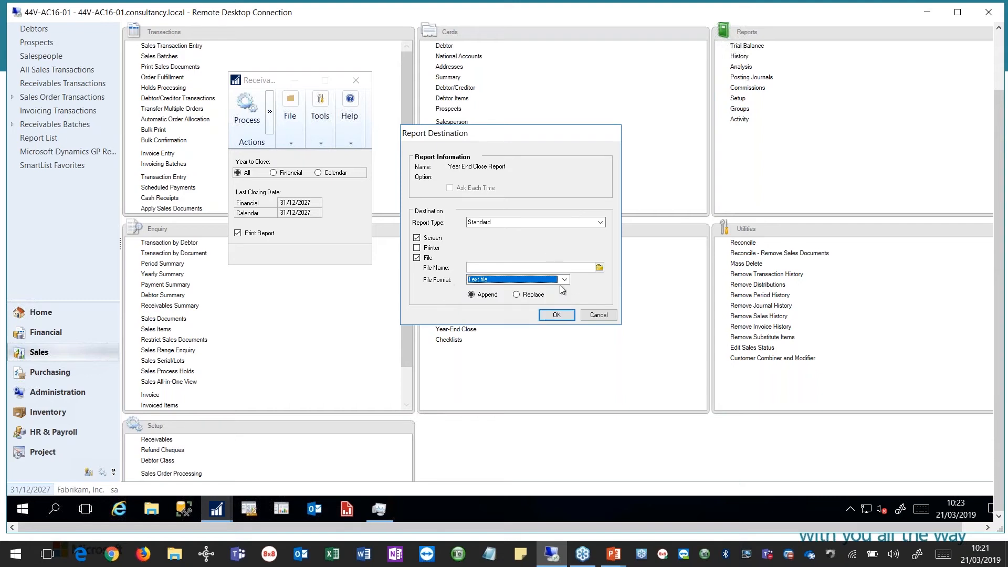
pyautogui.click(417, 258)
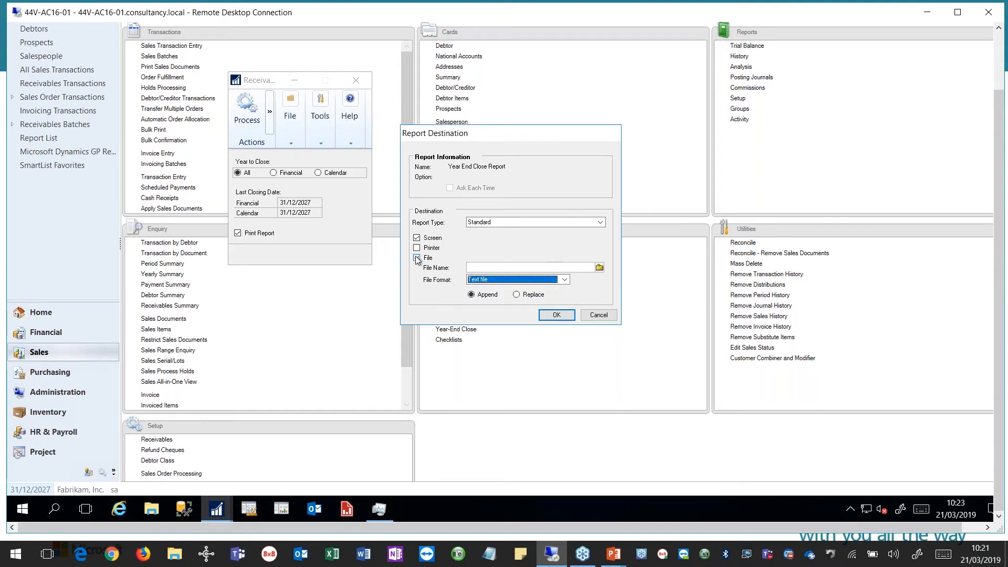
pyautogui.click(556, 315)
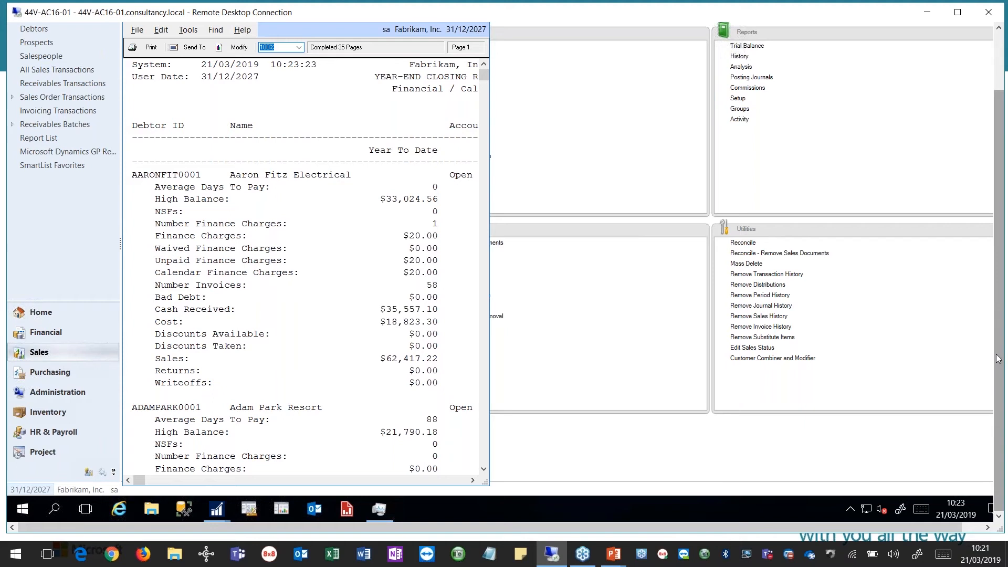
# Examine the year-to-date, last-year and life-to-date amounts per debtor in the receivables year-end closing report, then close it.
pyautogui.moveTo(1001, 293); pyautogui.dragTo(1000, 236)
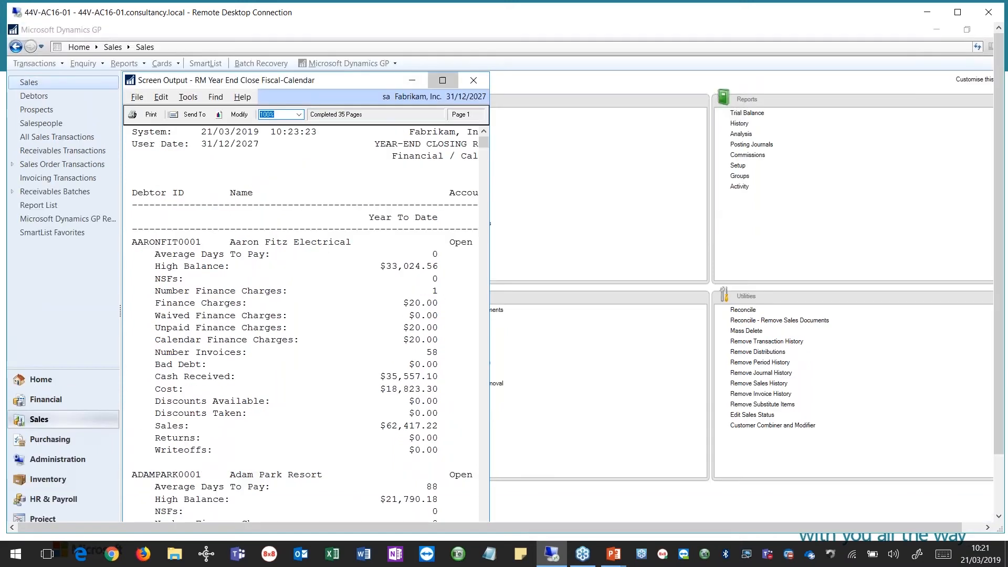
pyautogui.click(445, 82)
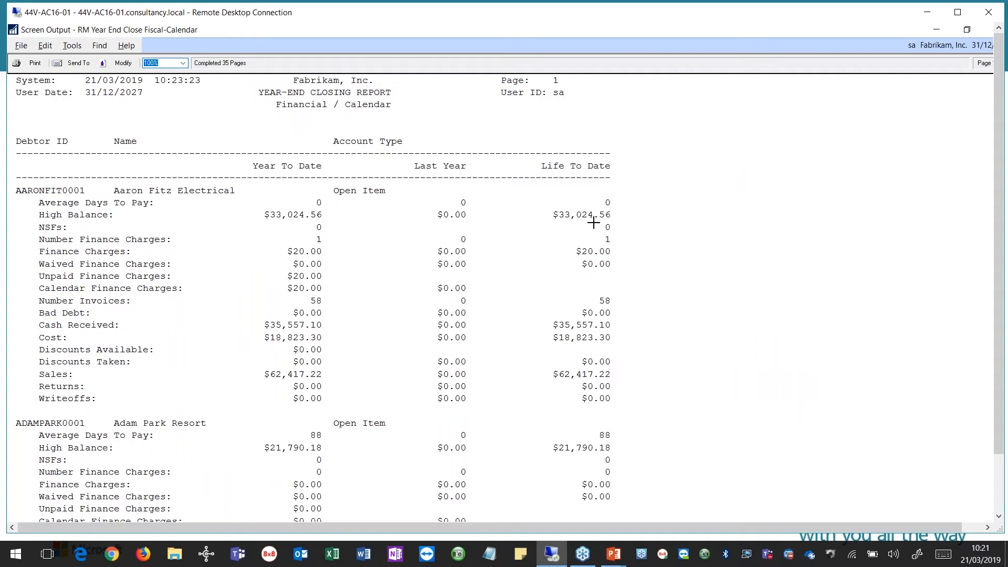
pyautogui.scroll(-7, 593, 223)
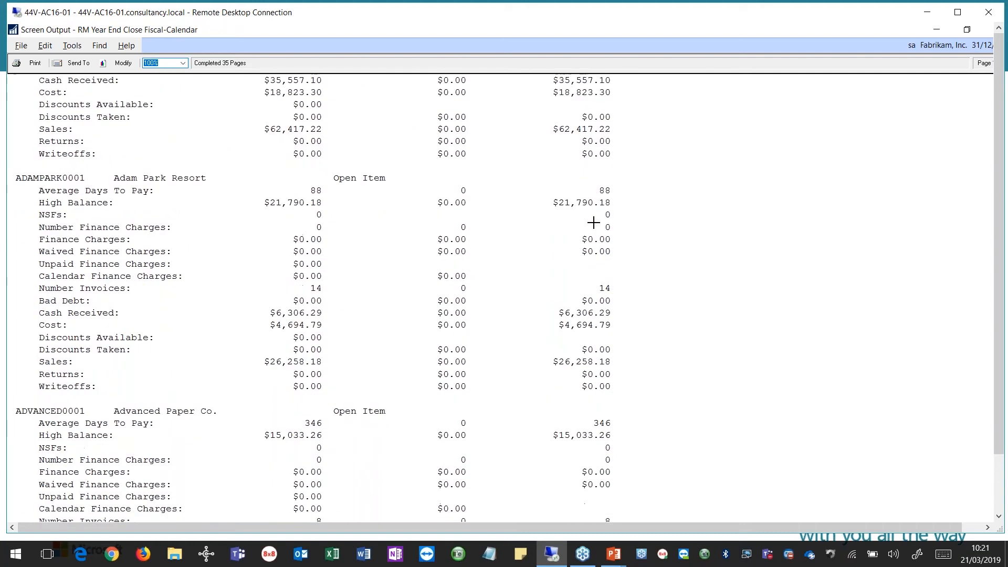
pyautogui.scroll(-2, 593, 223)
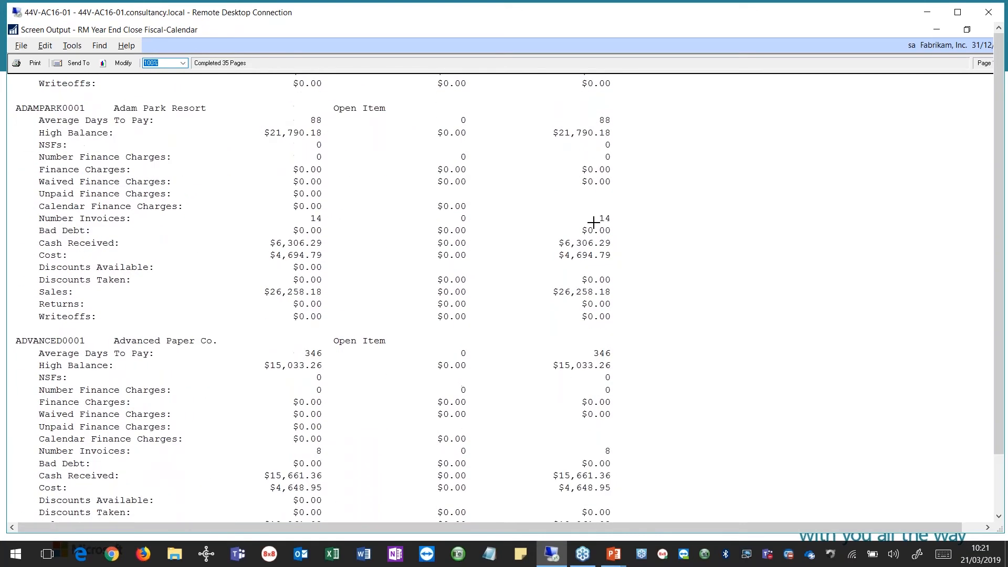
pyautogui.scroll(8, 597, 221)
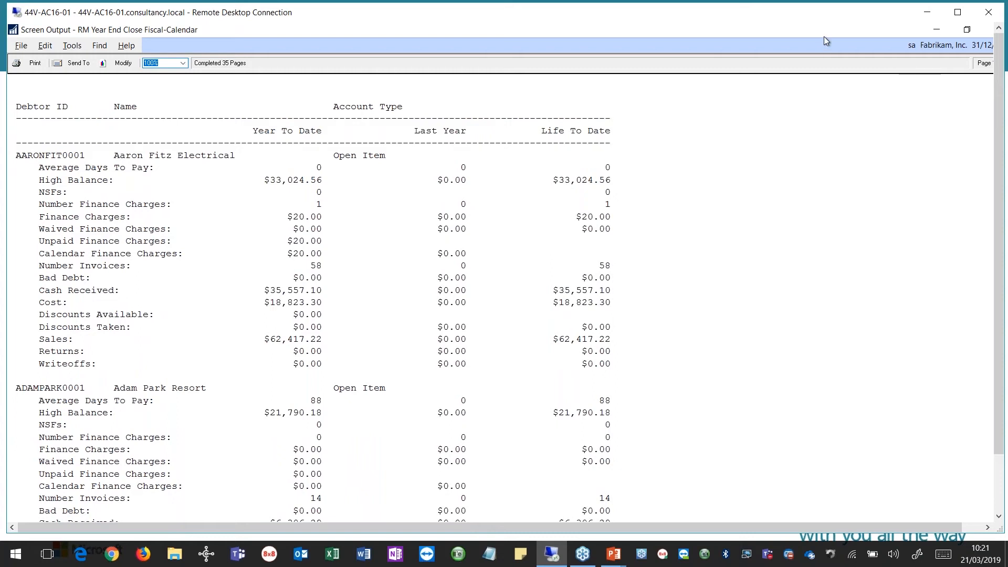
pyautogui.doubleClick(888, 30)
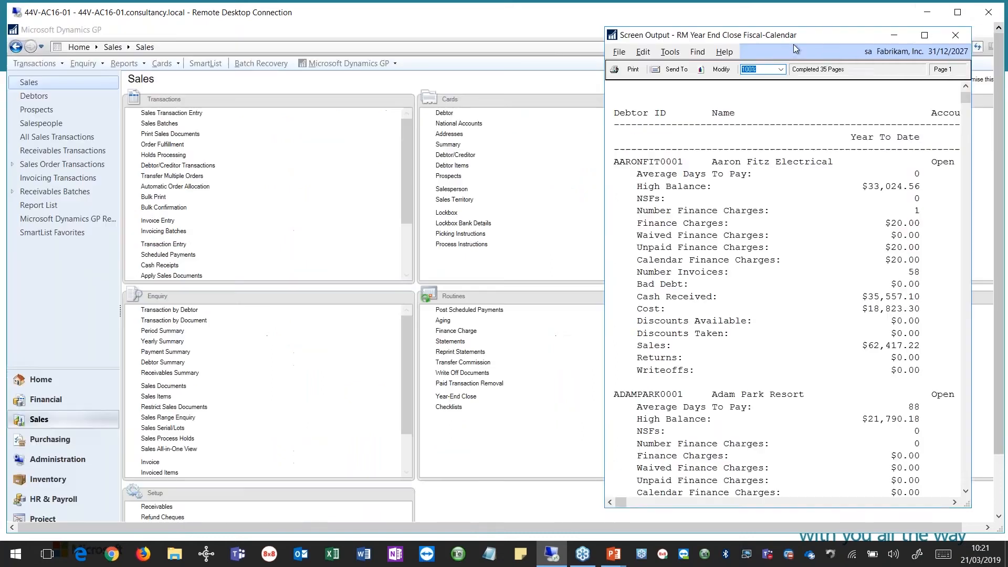
pyautogui.click(906, 42)
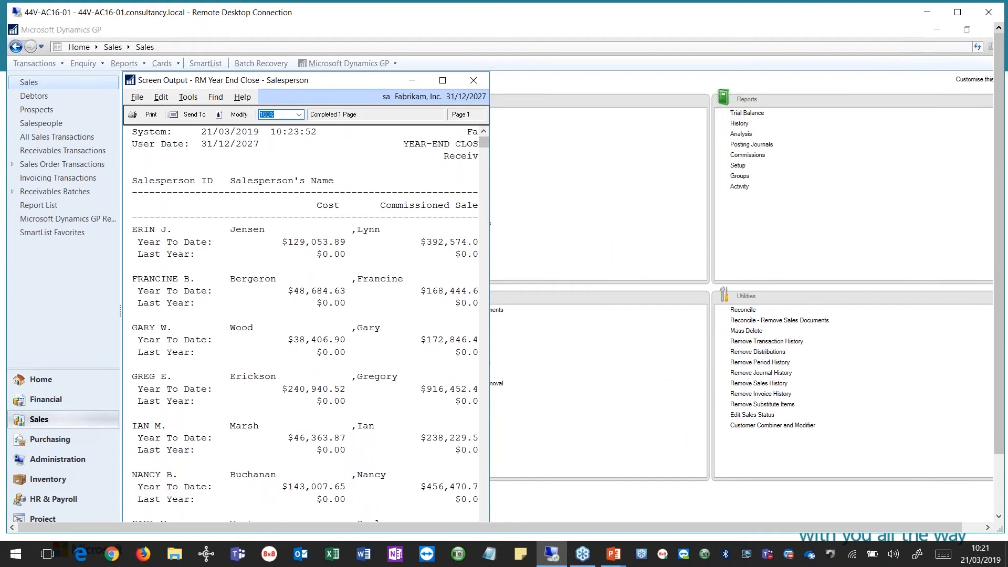
# Review the full width of the salesperson and sales territory year-end closing reports, closing each one after reading.
pyautogui.moveTo(491, 237); pyautogui.dragTo(878, 232)
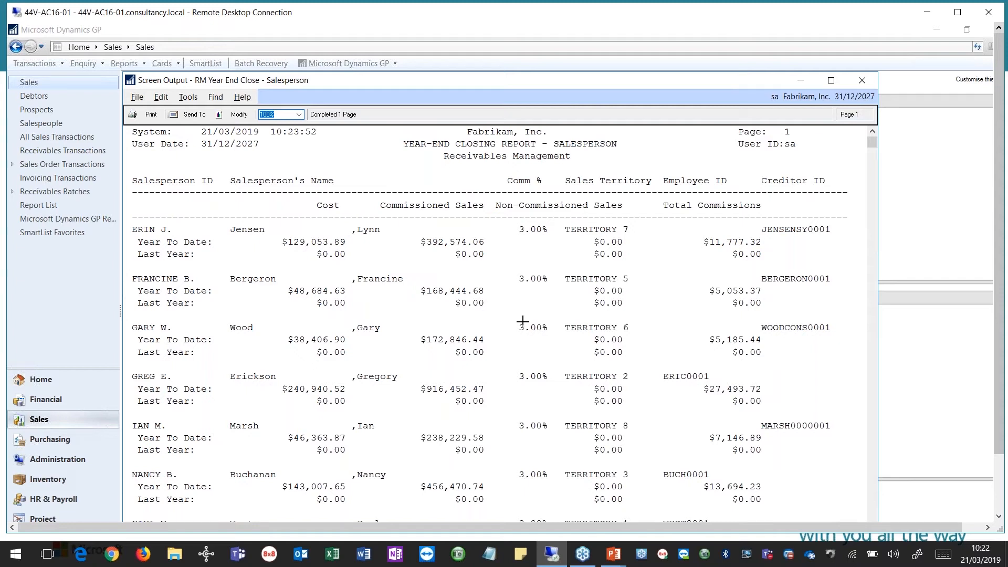
pyautogui.click(860, 83)
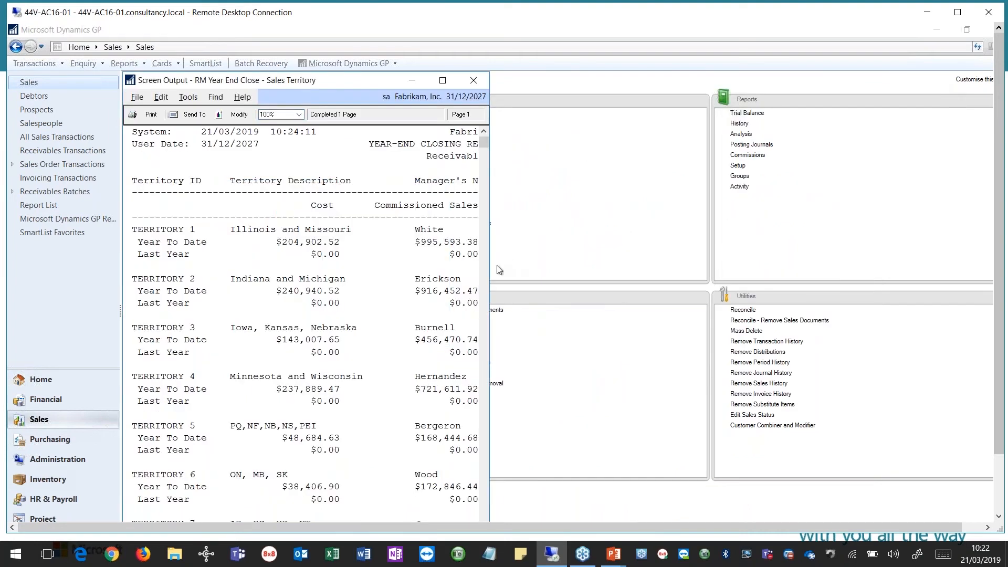
pyautogui.moveTo(489, 270); pyautogui.dragTo(835, 268)
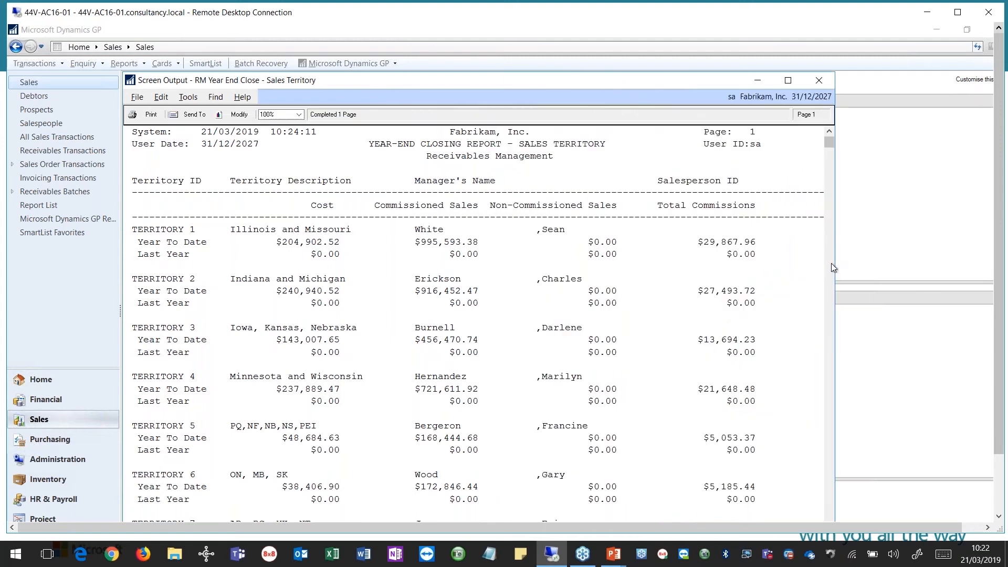
pyautogui.click(820, 83)
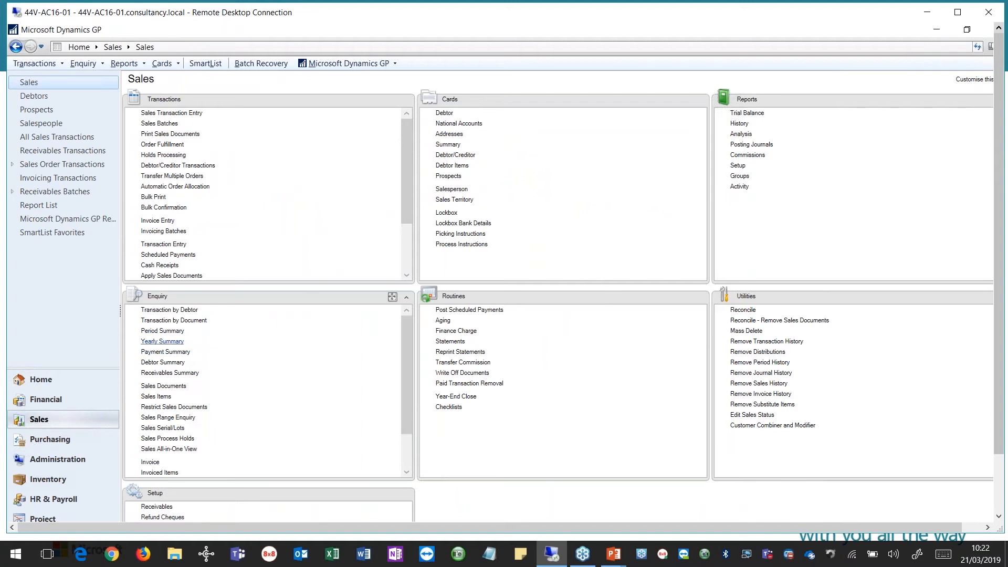
# Check the first two debtors' yearly summaries by amounts since last close, then close the enquiry.
pyautogui.click(158, 342)
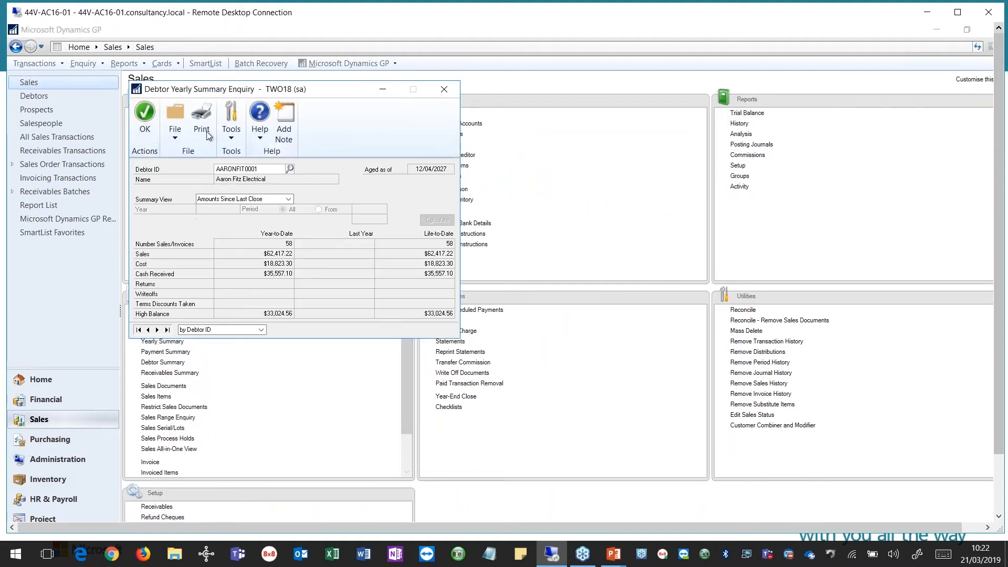
pyautogui.click(156, 330)
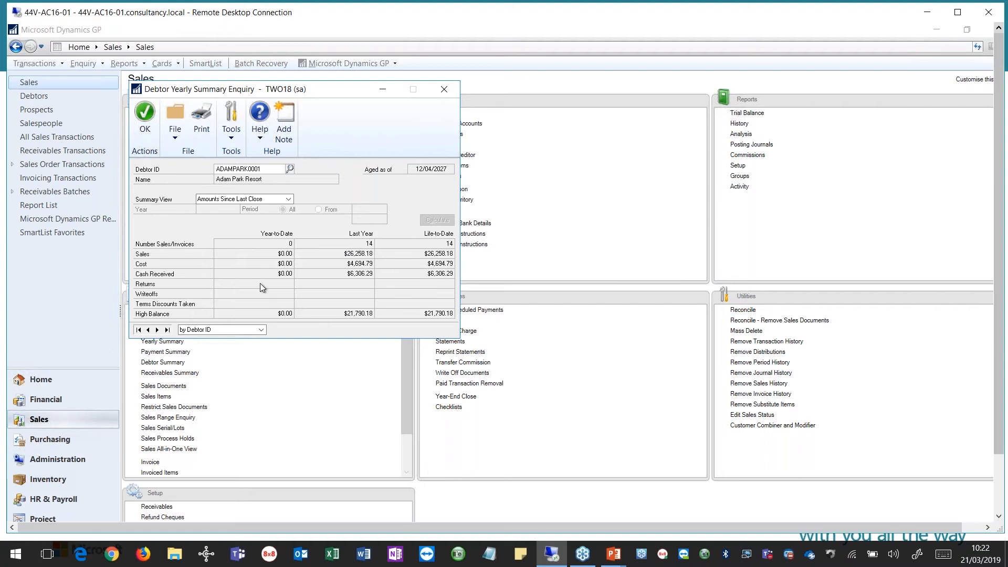
pyautogui.click(149, 330)
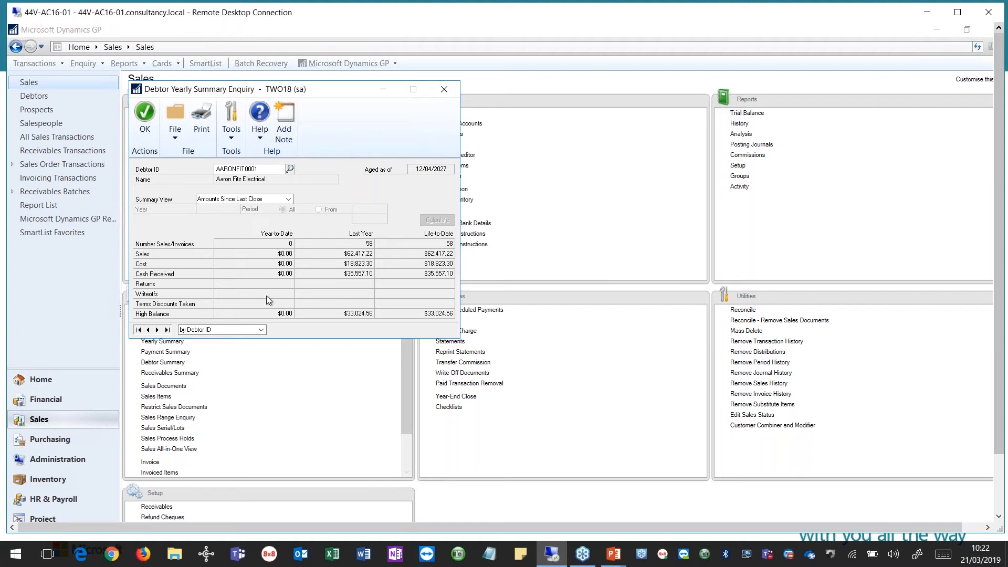
pyautogui.click(447, 91)
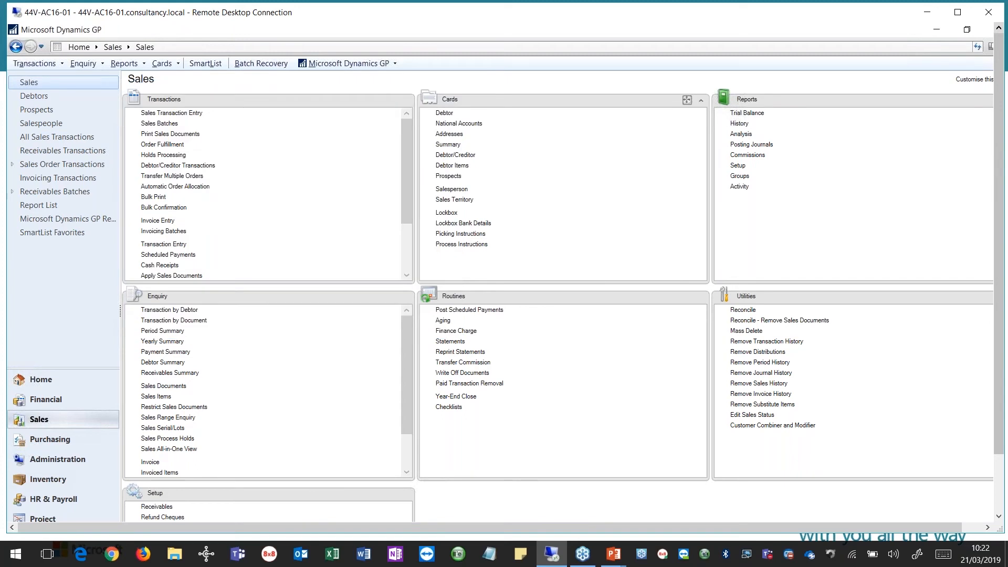
# Switch to Purchasing, examine the first creditor's yearly summary by amounts since last close, and close the enquiry.
pyautogui.click(83, 441)
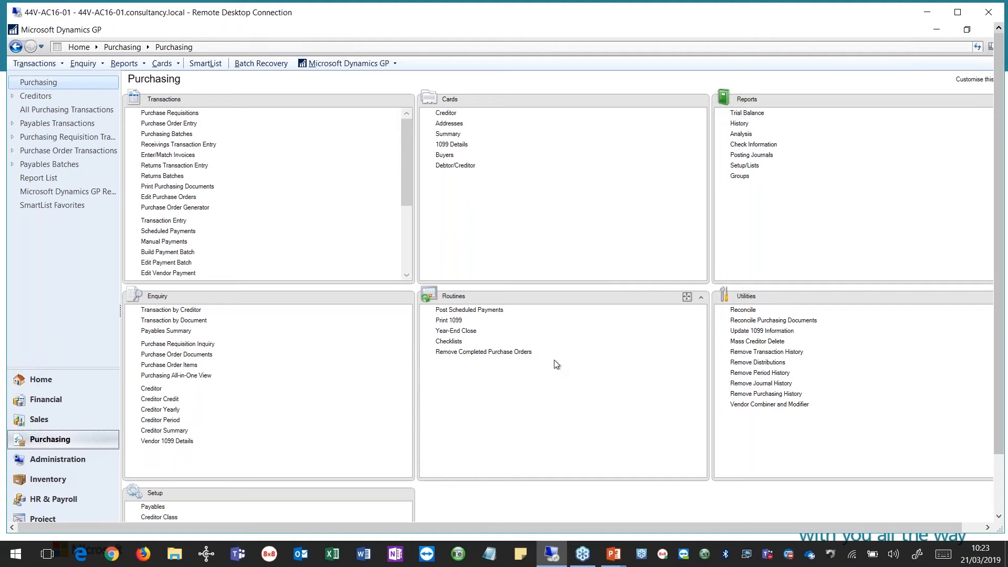
pyautogui.click(479, 354)
pyautogui.click(161, 410)
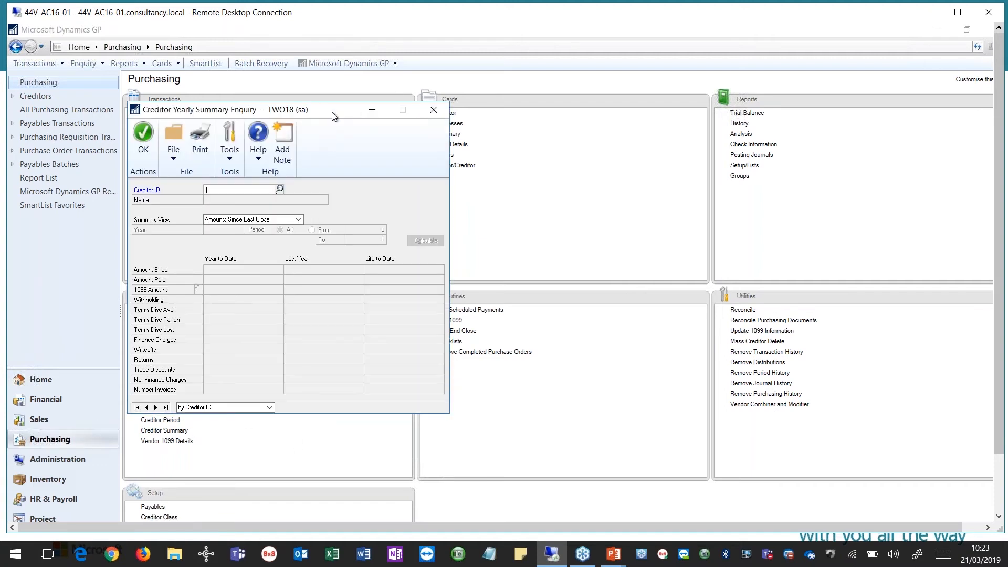
pyautogui.moveTo(332, 111); pyautogui.dragTo(541, 72)
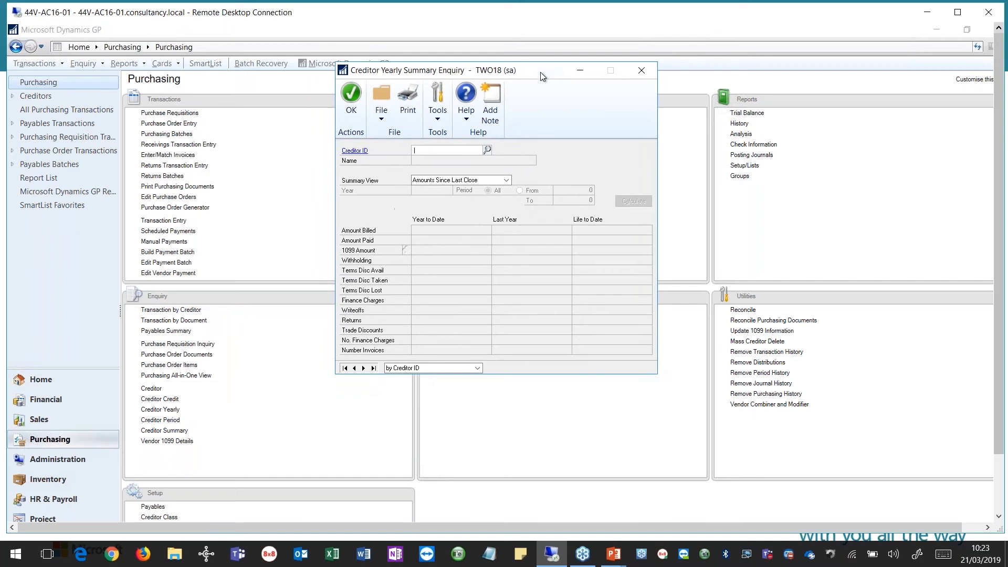
pyautogui.click(345, 369)
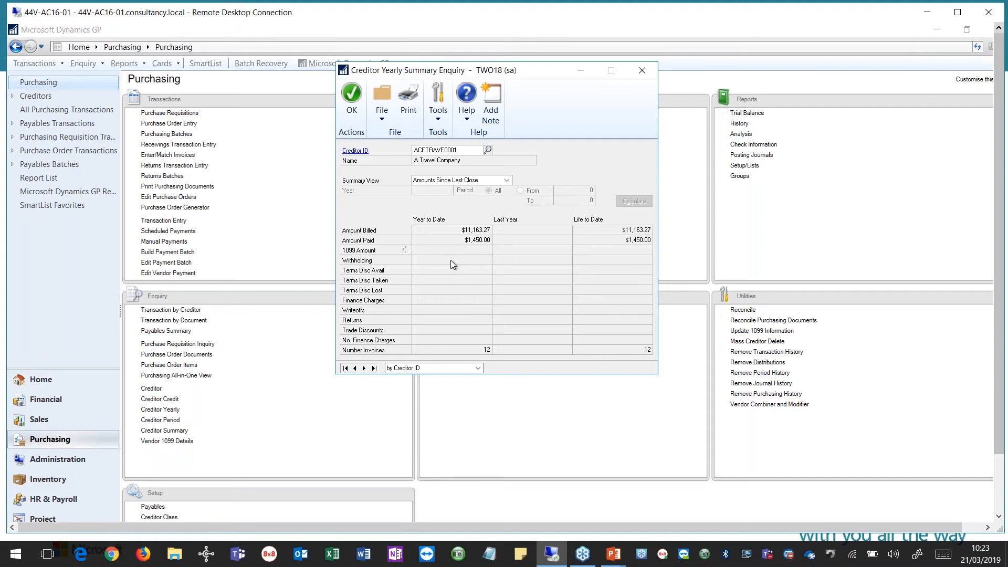
pyautogui.click(646, 70)
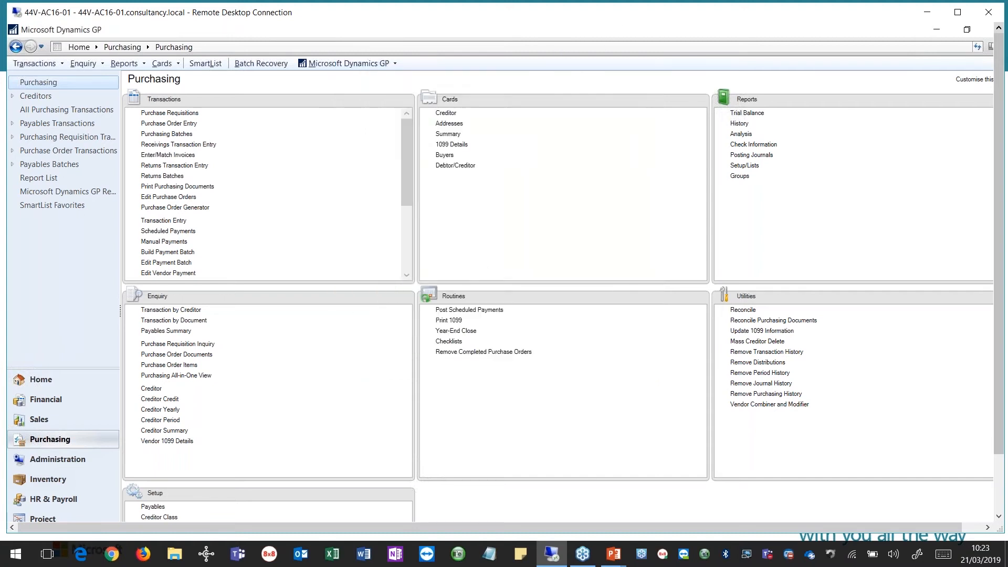
# Run the payables year-end close for all years with the closing report output to the screen.
pyautogui.click(467, 331)
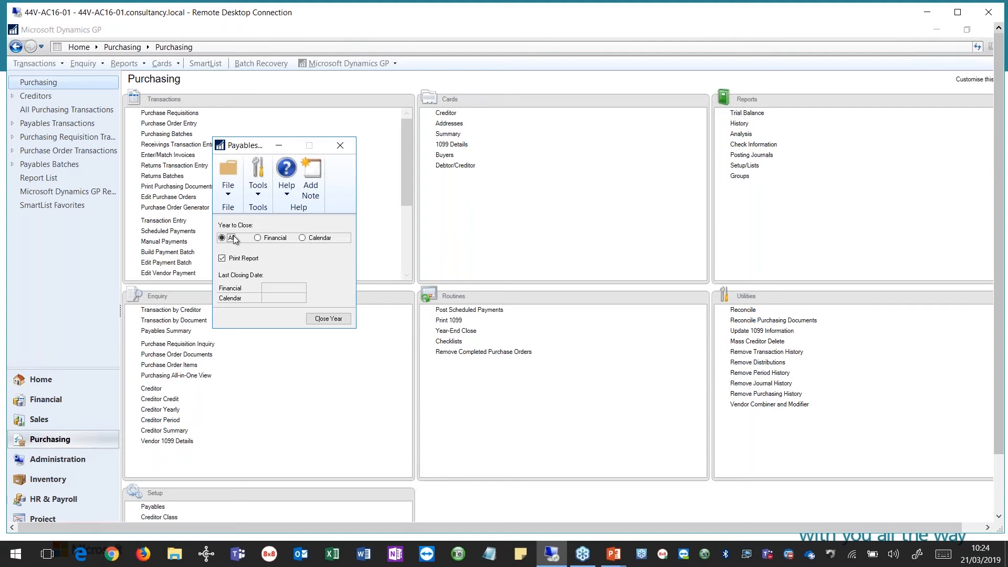
pyautogui.click(342, 322)
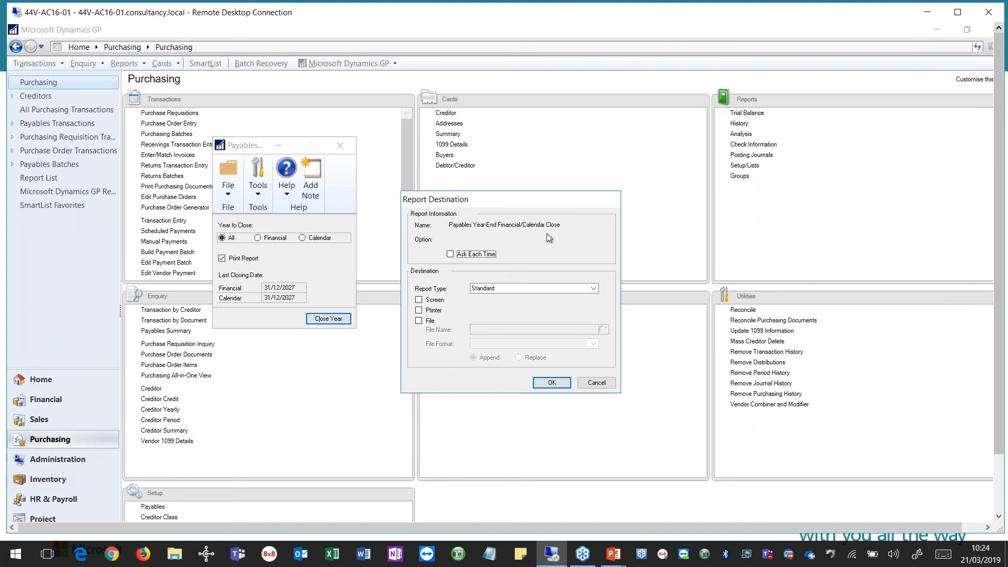
pyautogui.click(418, 300)
pyautogui.click(552, 383)
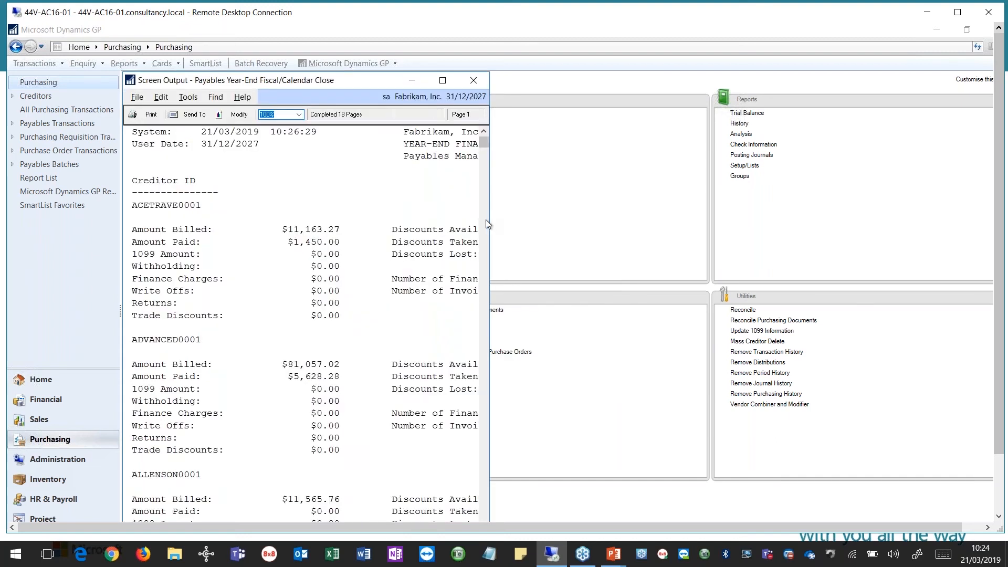
# Review the payables year-end financial/calendar closing report at full width, then close it and the payables year-end window.
pyautogui.moveTo(488, 212); pyautogui.dragTo(920, 210)
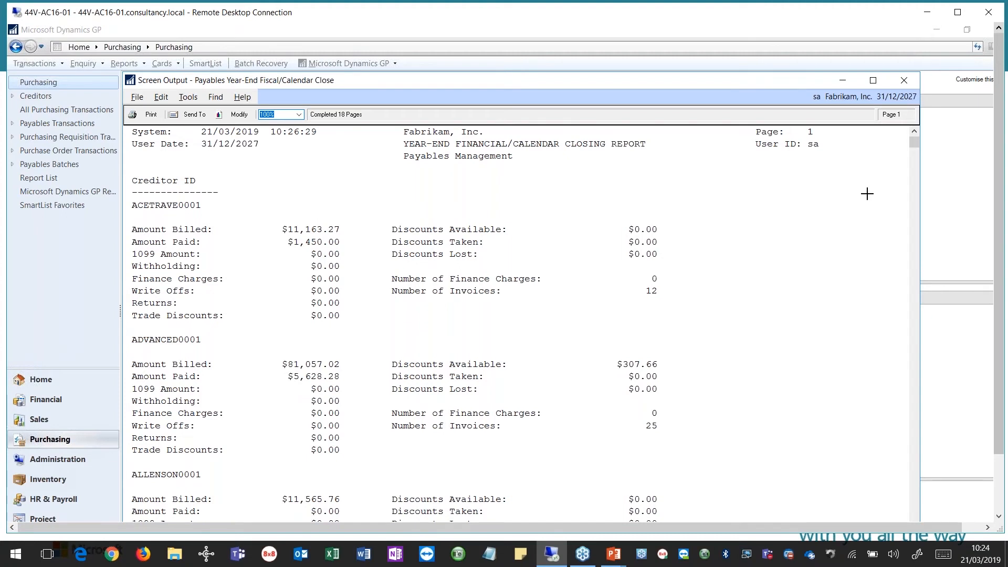
pyautogui.click(905, 78)
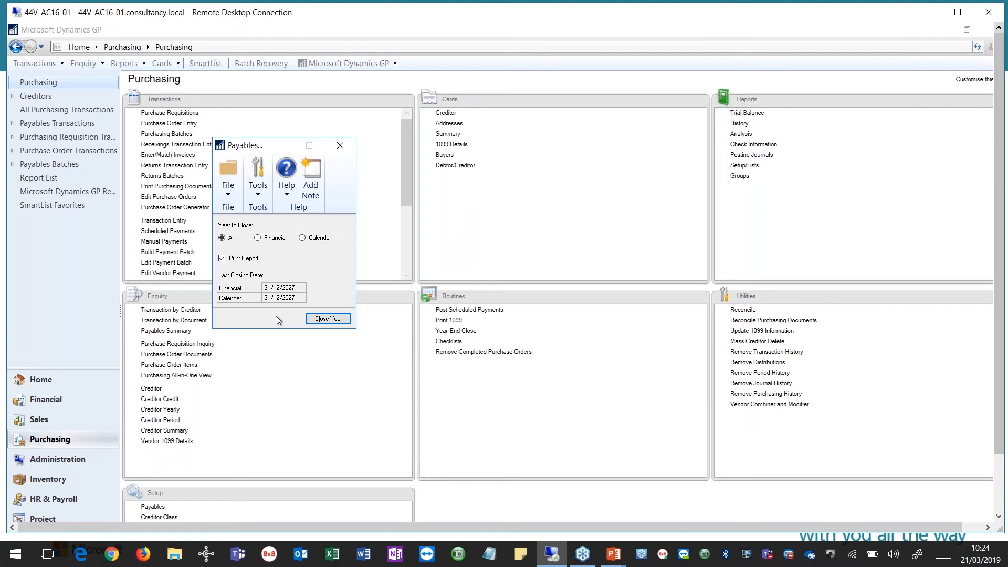
pyautogui.click(341, 146)
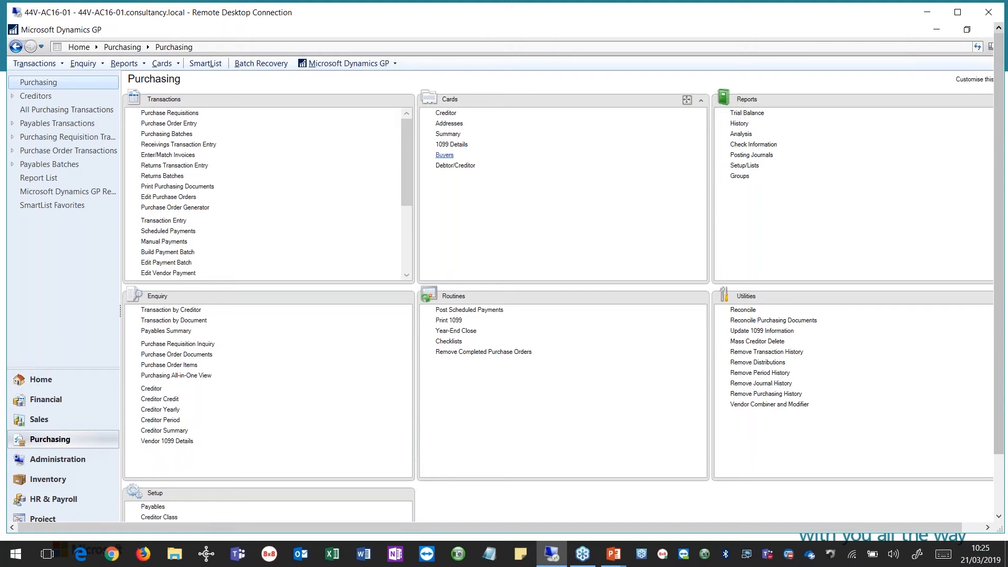
# Open the Fixed Assets Year End routine in Financial and add the Fiscal 2027 - INTERNAL book to the selected books.
pyautogui.click(54, 400)
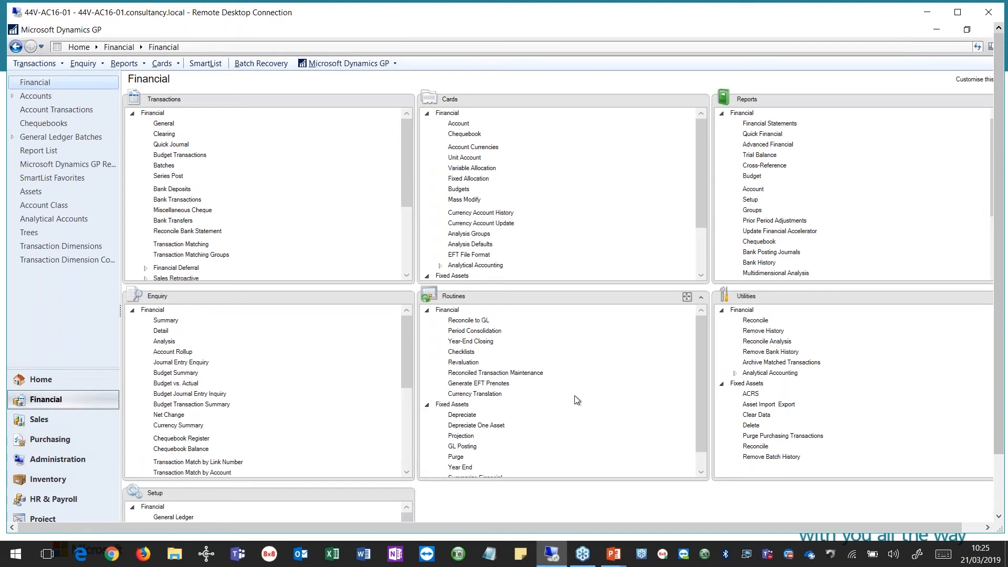
pyautogui.scroll(-1, 698, 357)
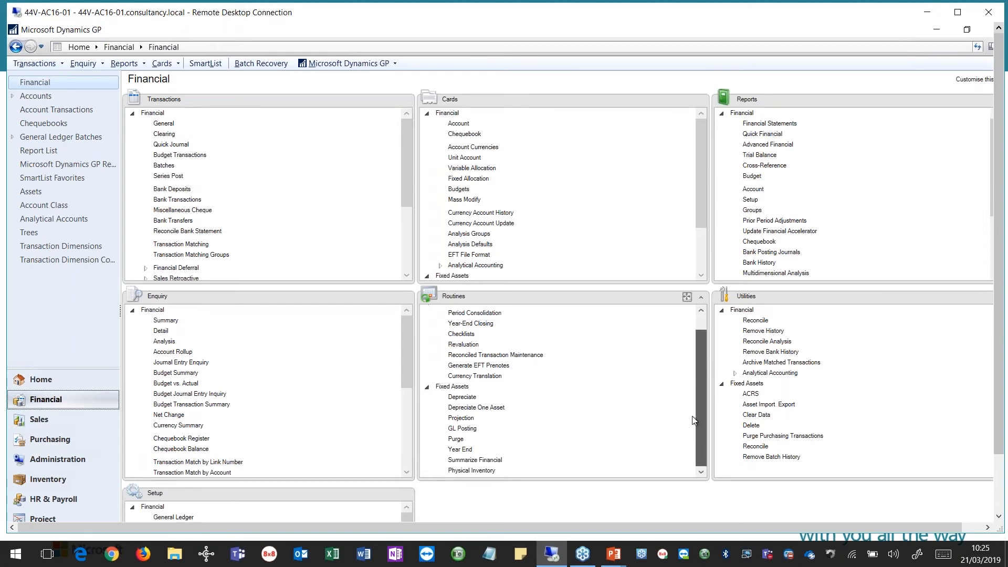
pyautogui.click(460, 450)
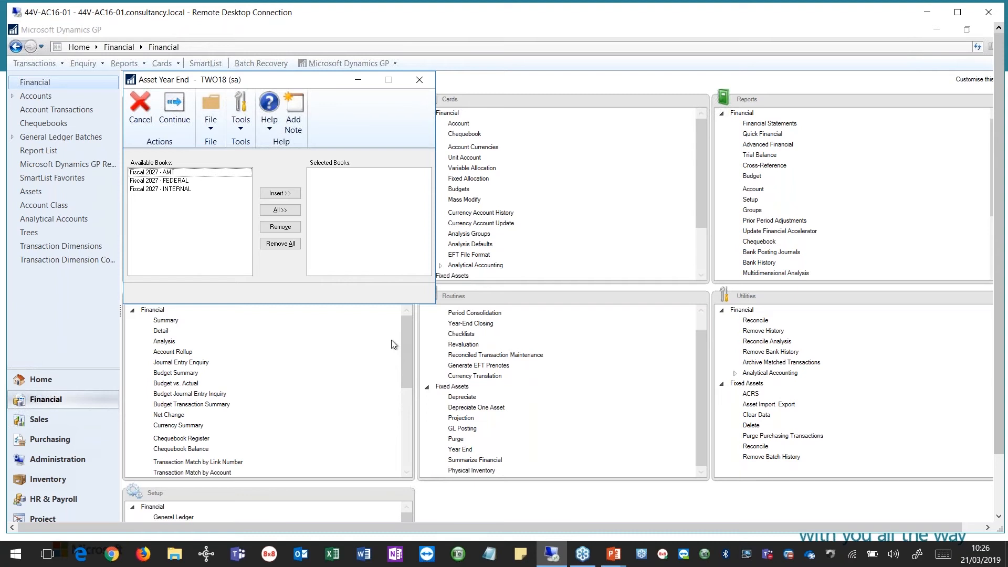
pyautogui.click(188, 176)
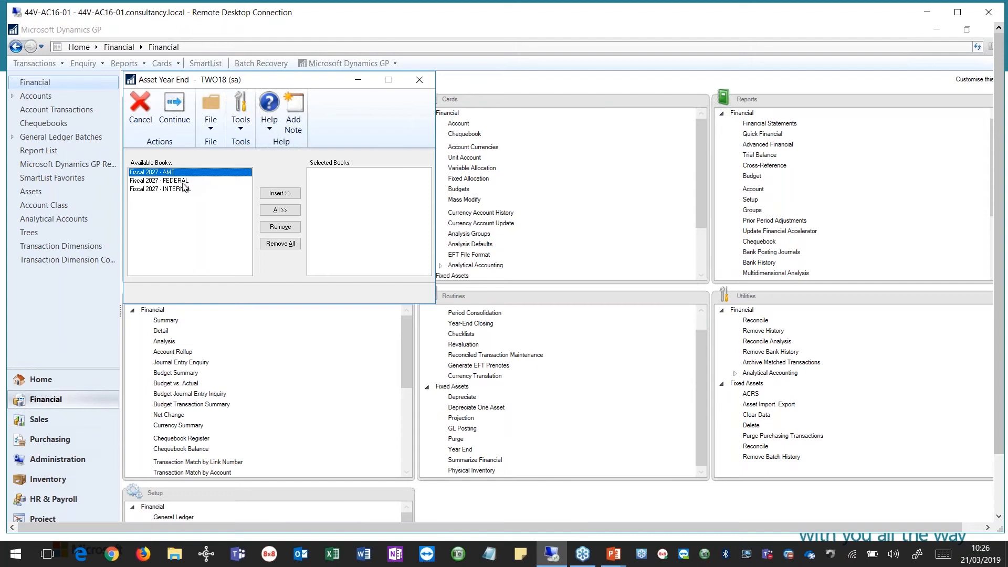
pyautogui.click(183, 183)
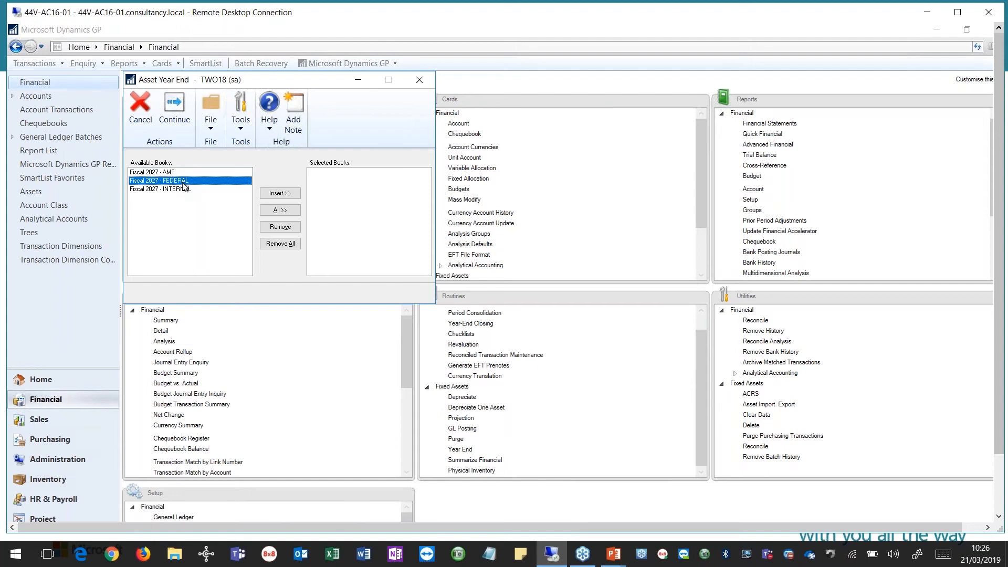
pyautogui.click(182, 174)
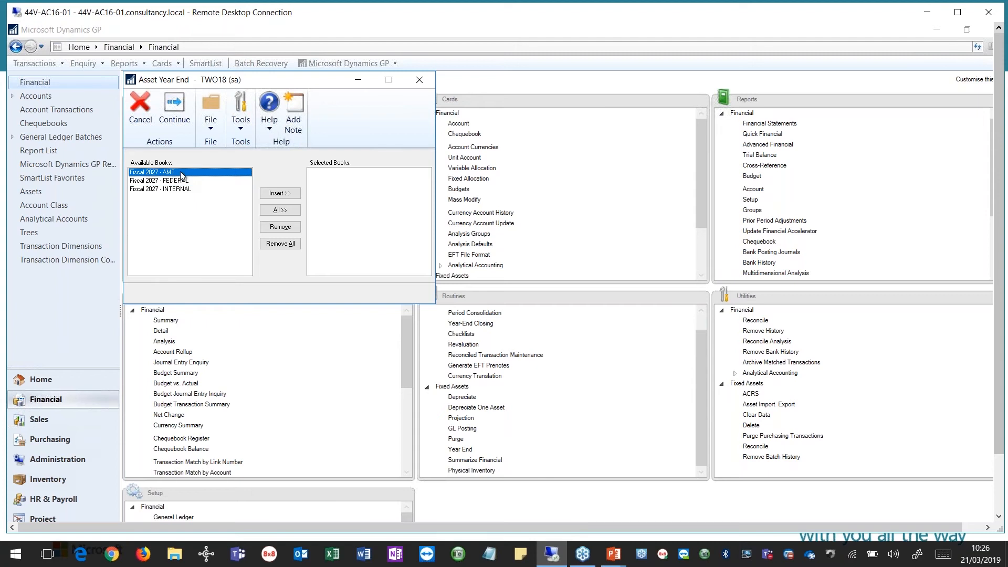
pyautogui.click(179, 190)
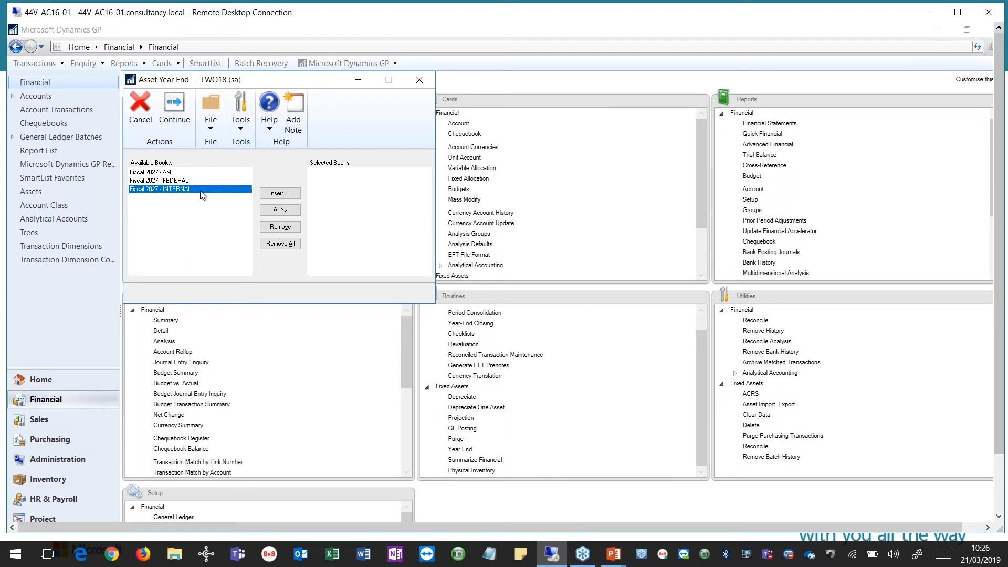
pyautogui.click(270, 196)
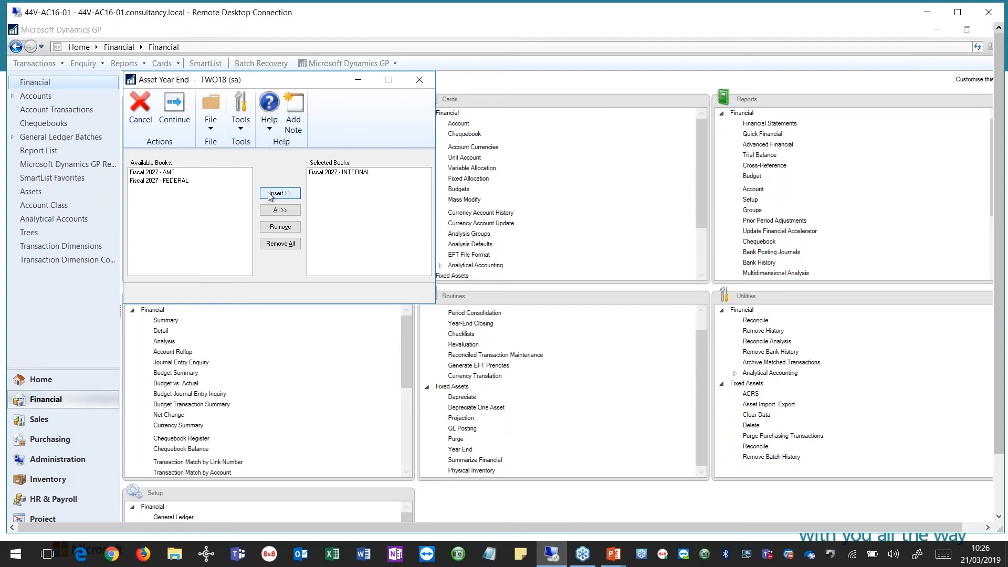
pyautogui.click(337, 173)
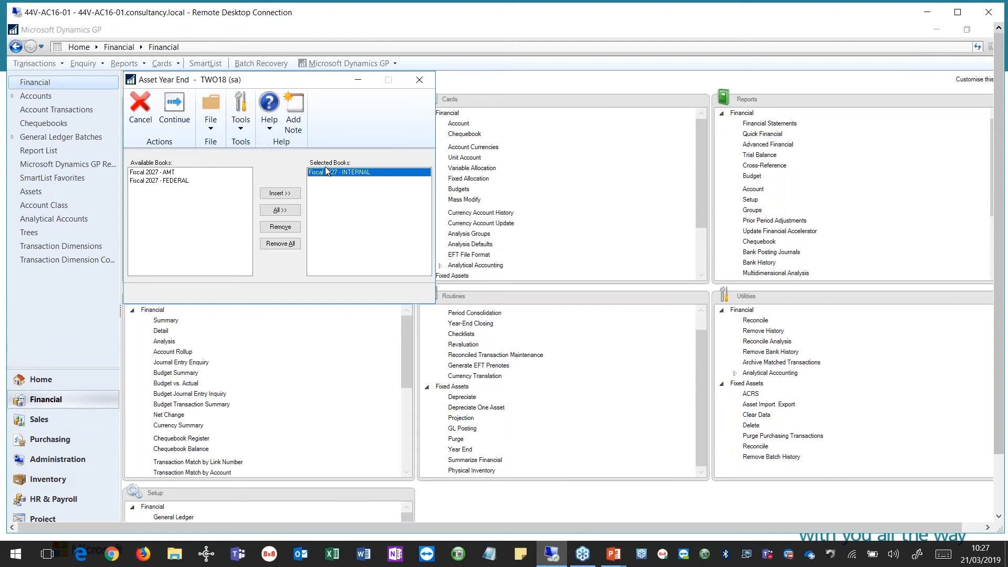
# Run the fixed assets year-end close with the closing report output to the screen, then review the report at full width and close it.
pyautogui.click(178, 102)
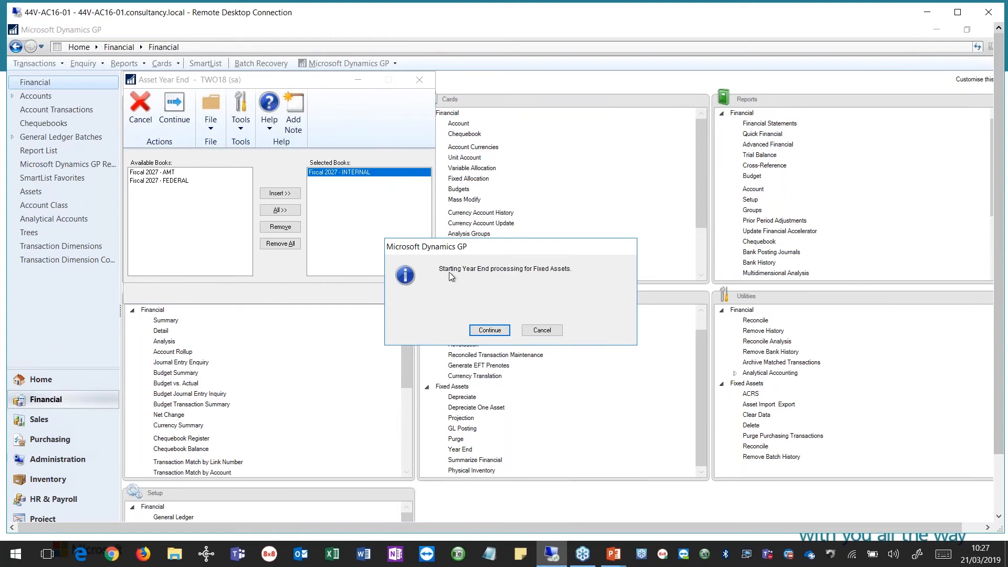
pyautogui.click(487, 331)
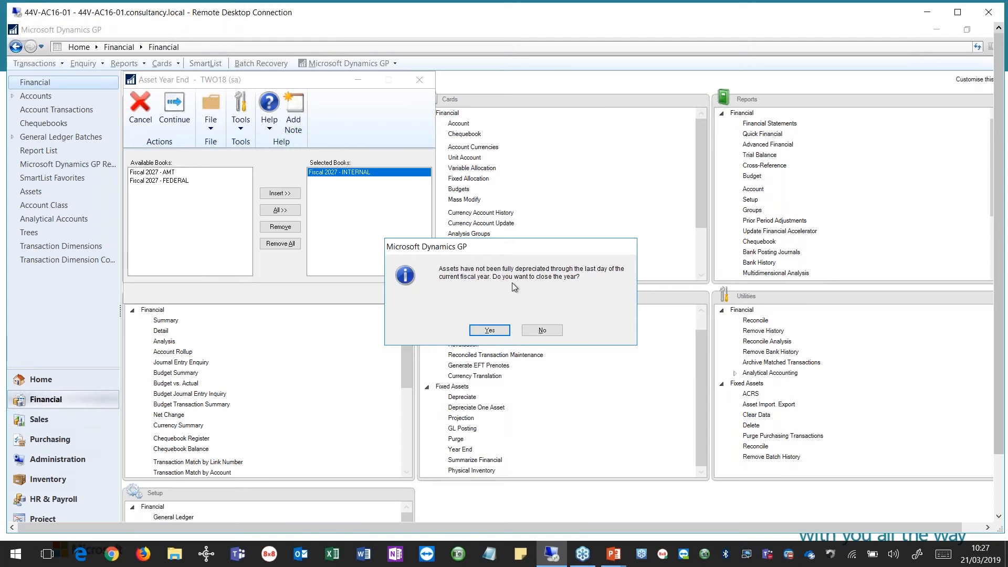
pyautogui.click(489, 331)
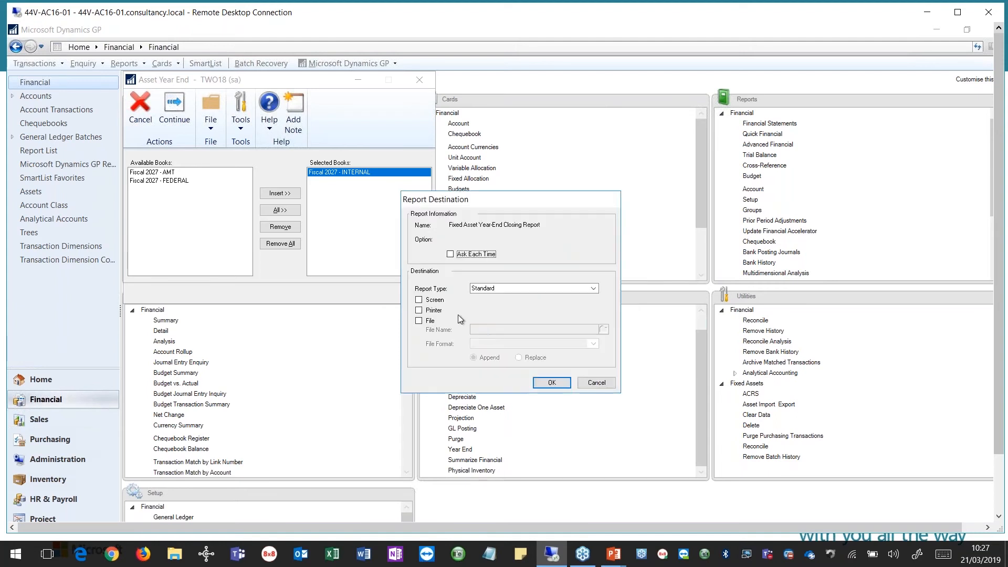
pyautogui.click(434, 301)
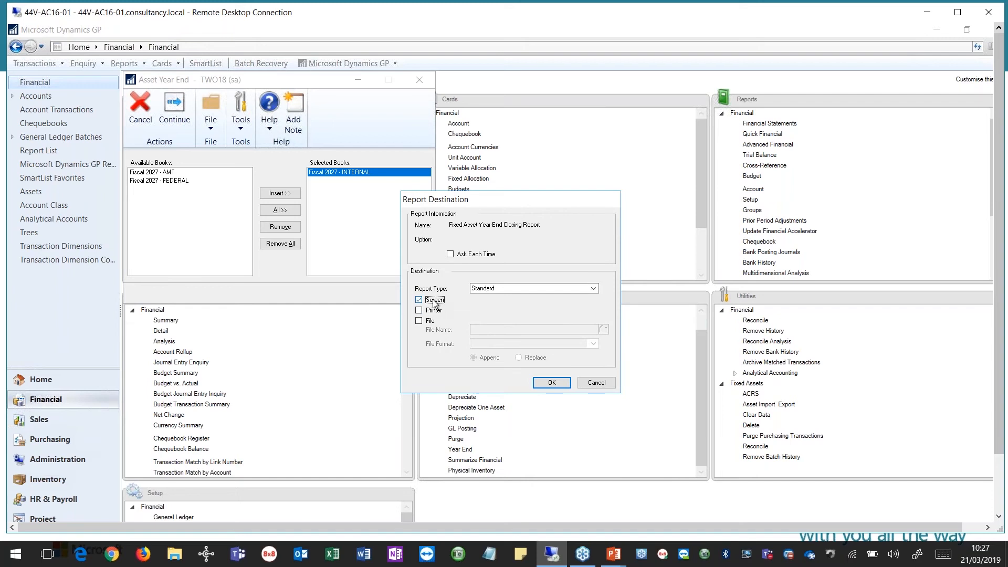
pyautogui.click(552, 383)
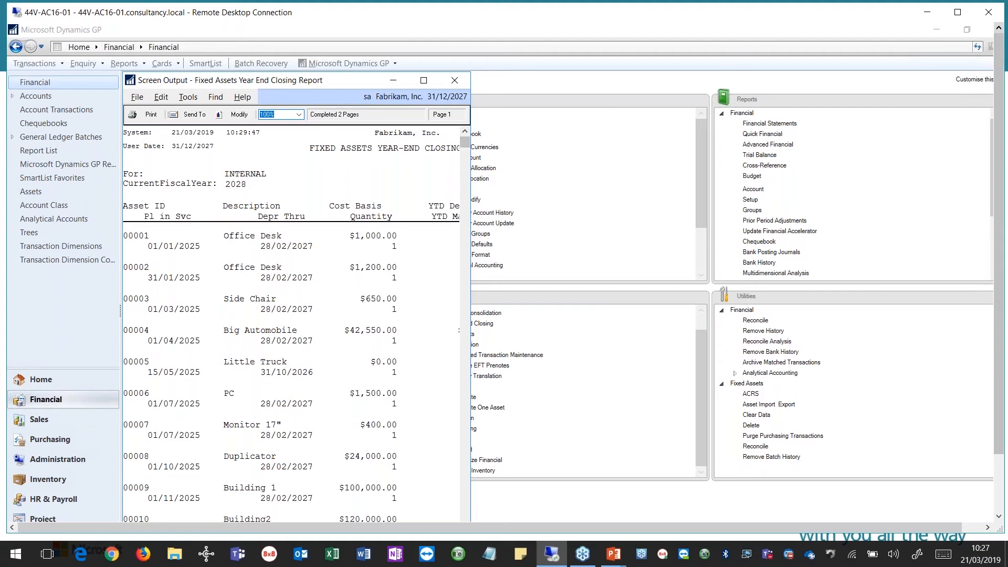
pyautogui.moveTo(471, 194); pyautogui.dragTo(770, 194)
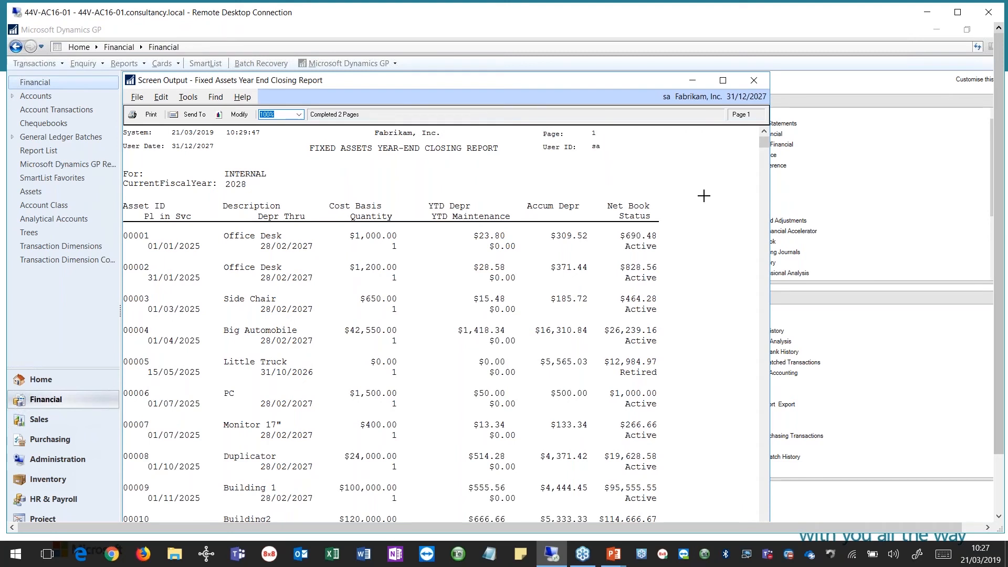
pyautogui.click(754, 80)
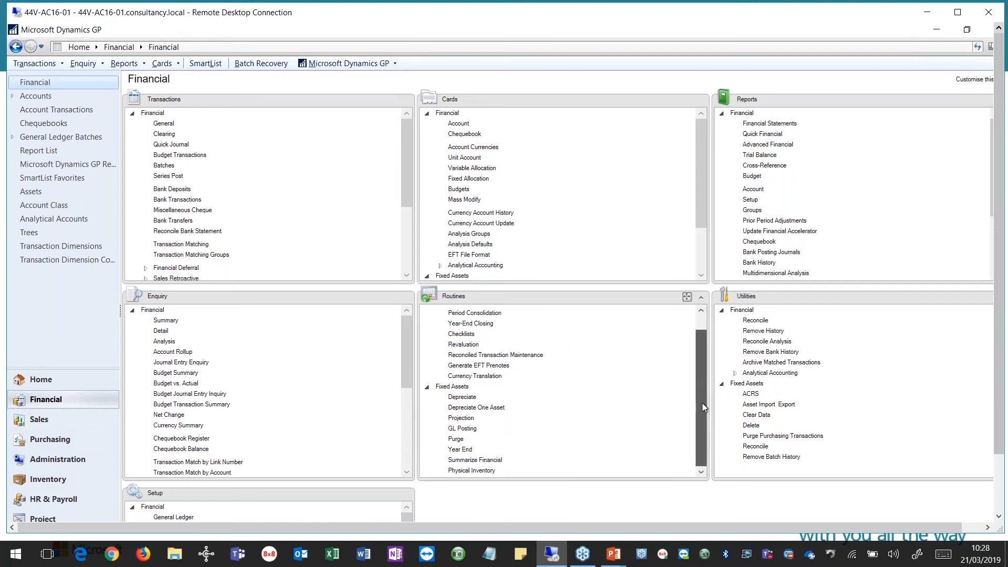
# Look at the From and To Period settings of the Fixed Assets Summarize Financial routine and close it without running it.
pyautogui.click(476, 460)
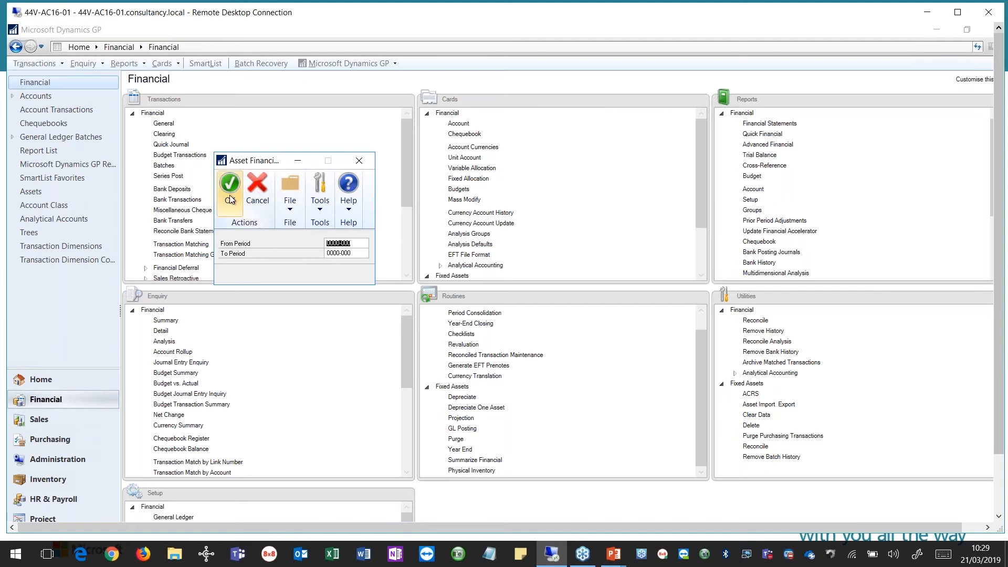
pyautogui.click(362, 162)
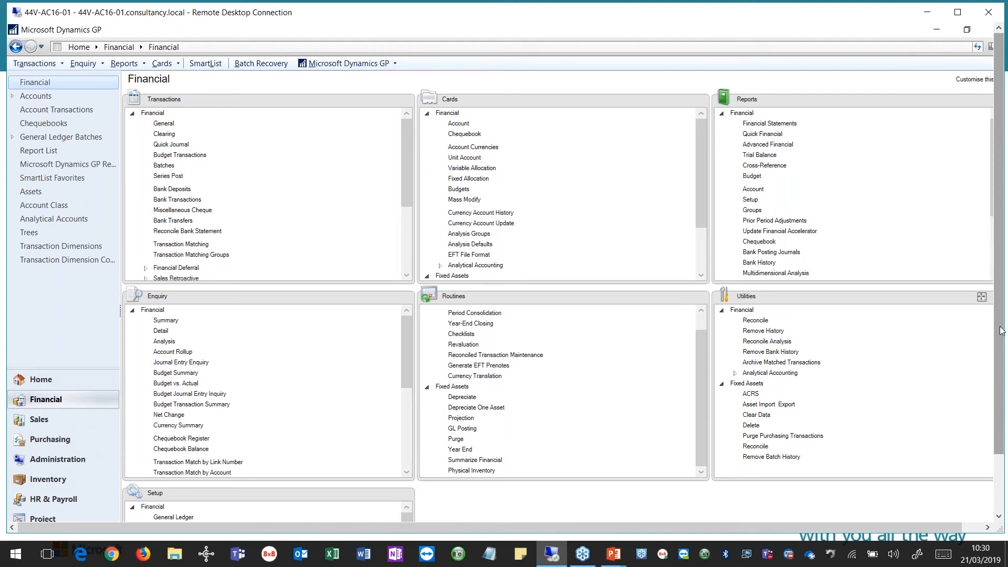
pyautogui.moveTo(1002, 374); pyautogui.dragTo(1007, 387)
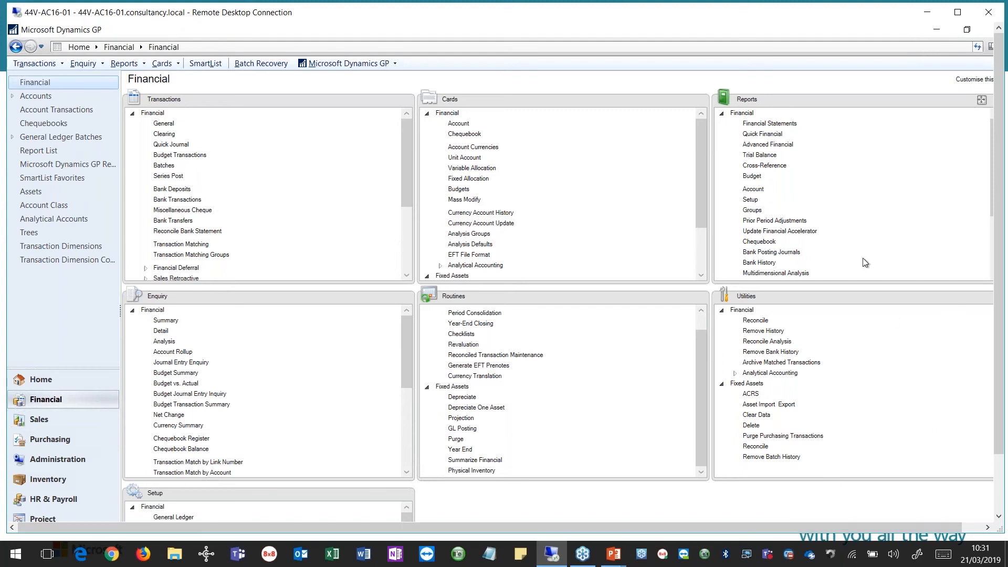
# Open the demo option of the Posting chart of accounts report and accept the screen as its destination.
pyautogui.click(757, 190)
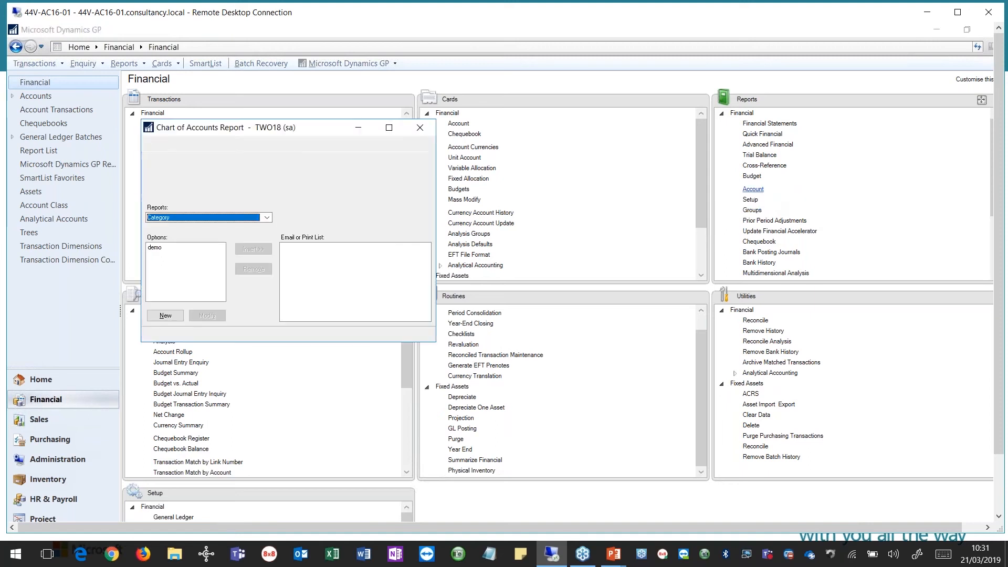
pyautogui.click(268, 218)
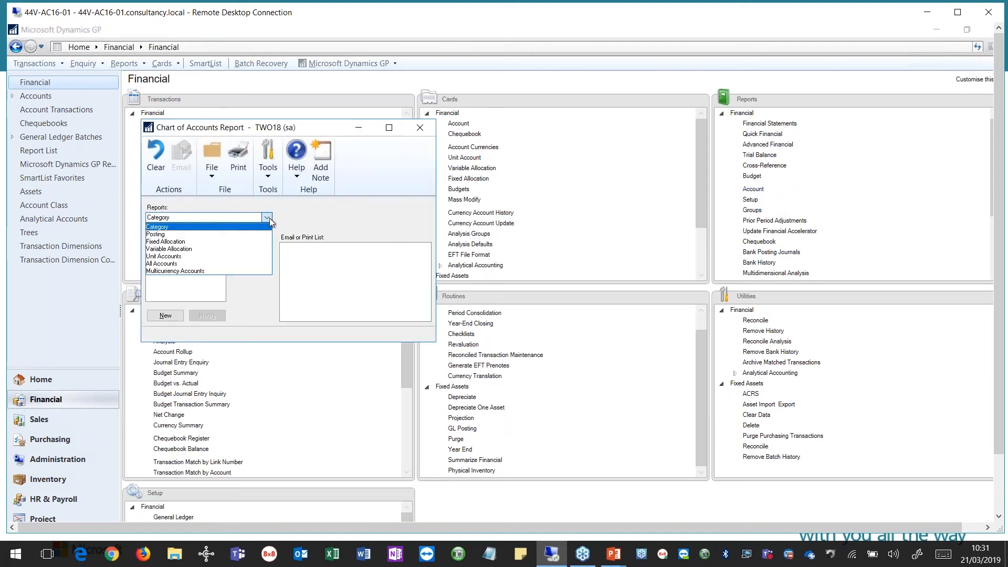
pyautogui.click(233, 235)
pyautogui.click(181, 247)
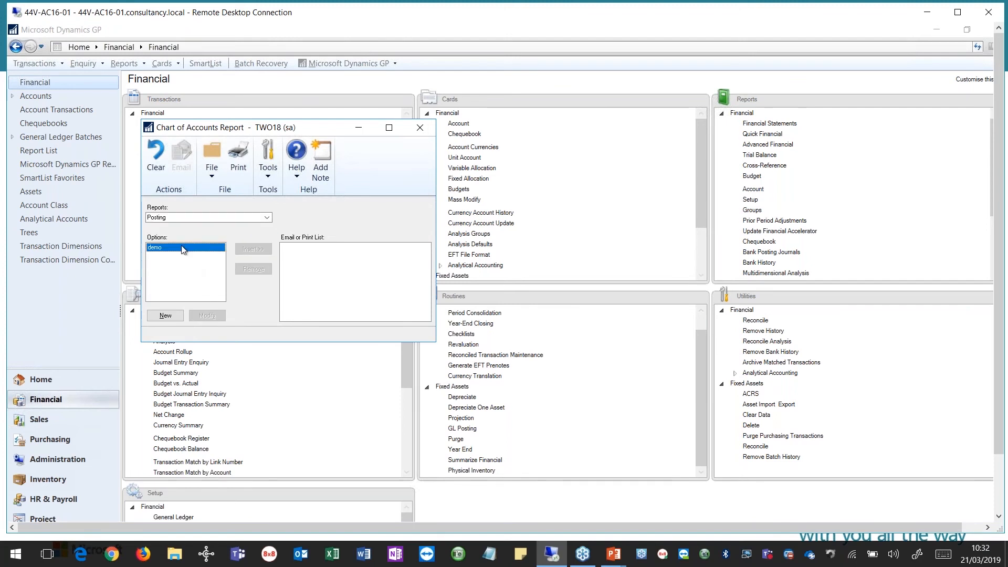
pyautogui.click(207, 315)
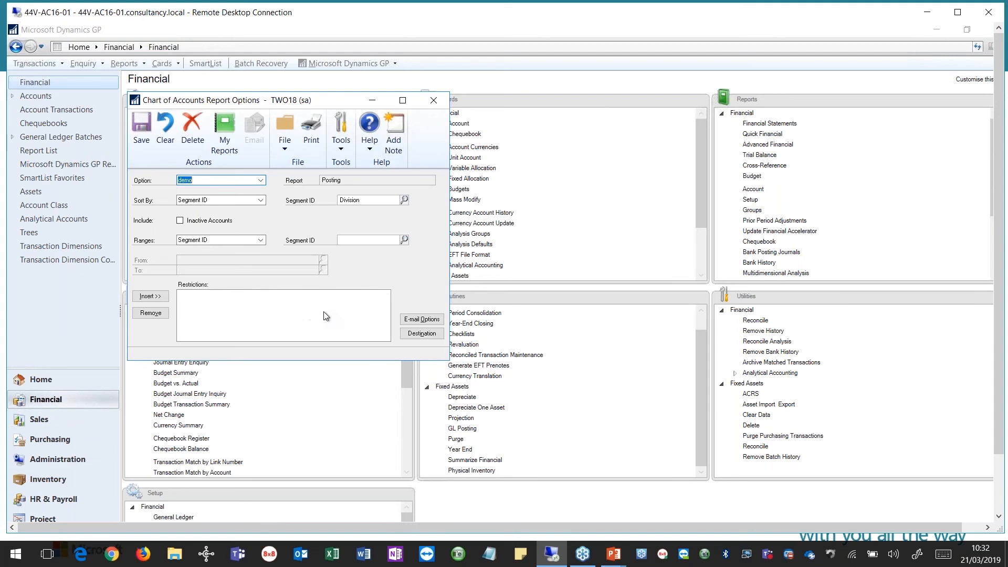
pyautogui.click(416, 335)
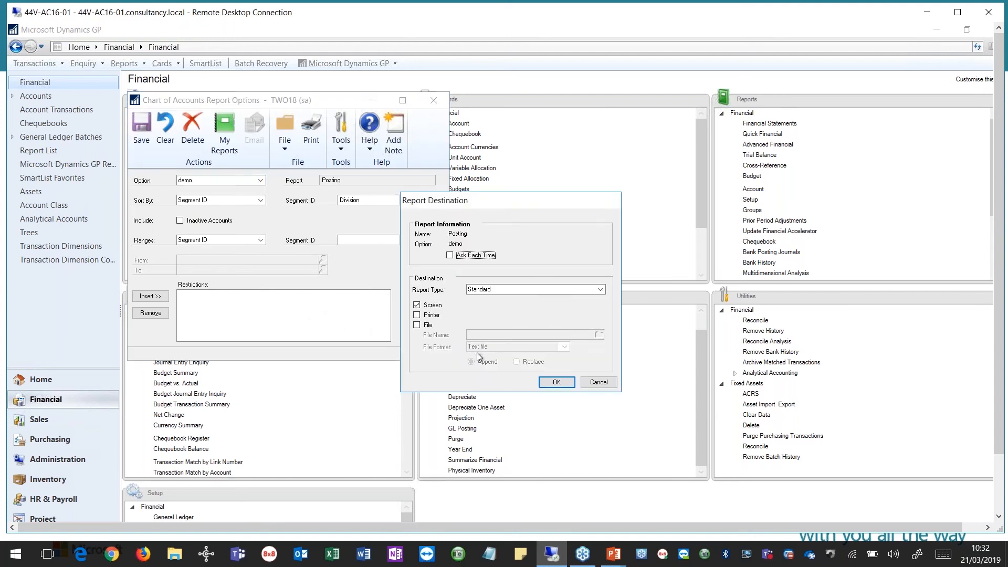
pyautogui.click(549, 382)
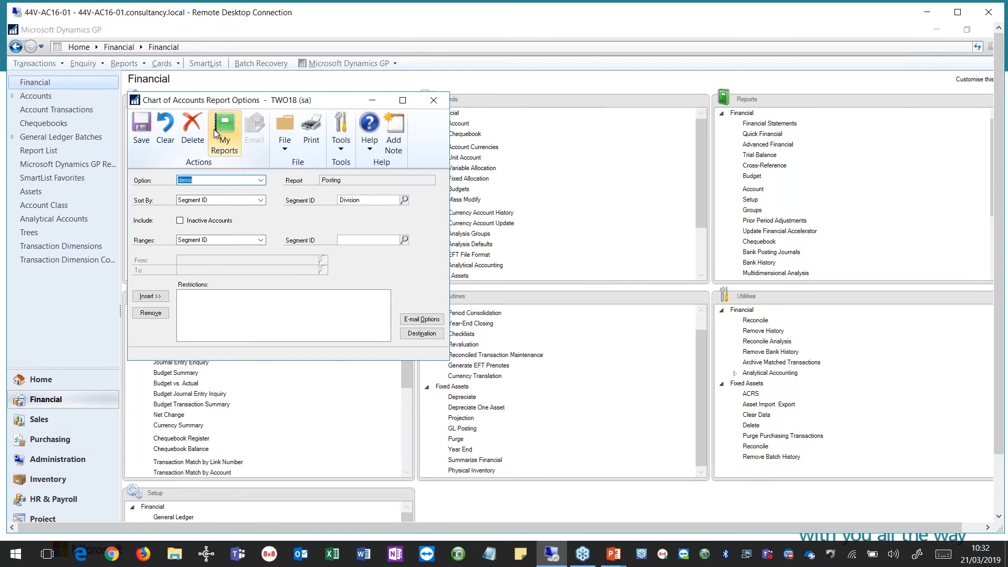
# Print the Posting accounts list, check the accounts' posting types at full width, then close the report and its option windows.
pyautogui.click(310, 138)
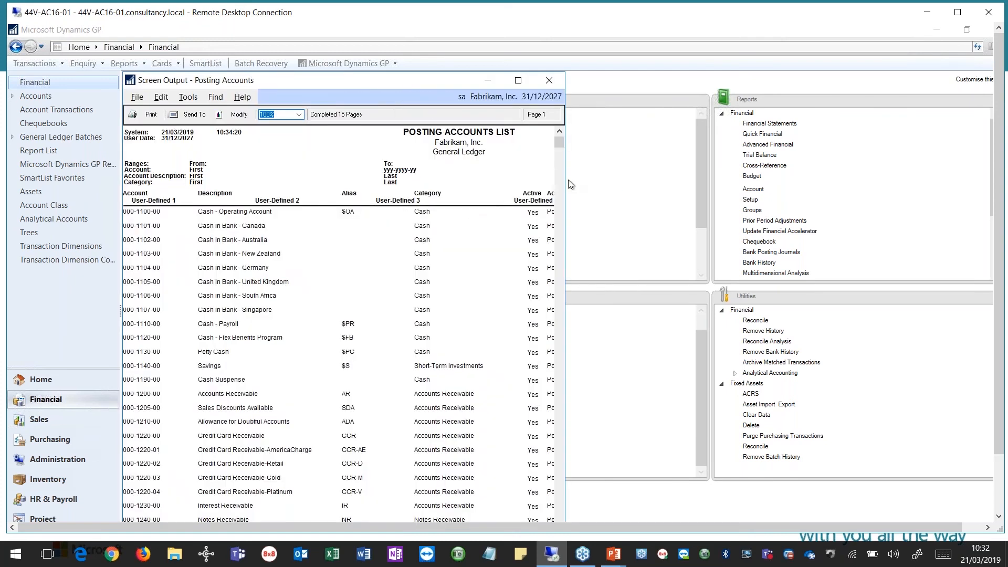
pyautogui.moveTo(567, 175); pyautogui.dragTo(815, 185)
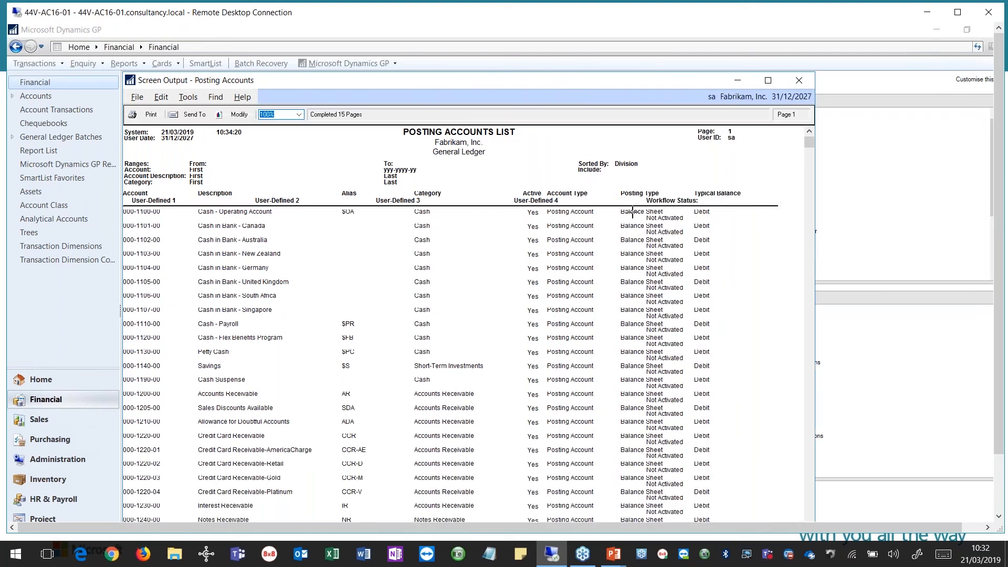
pyautogui.click(629, 214)
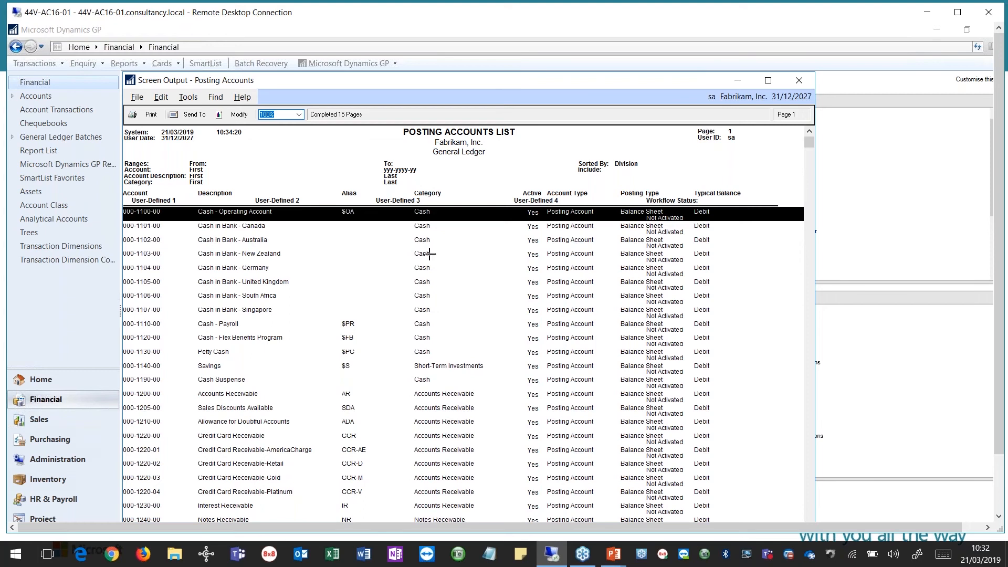
pyautogui.click(802, 81)
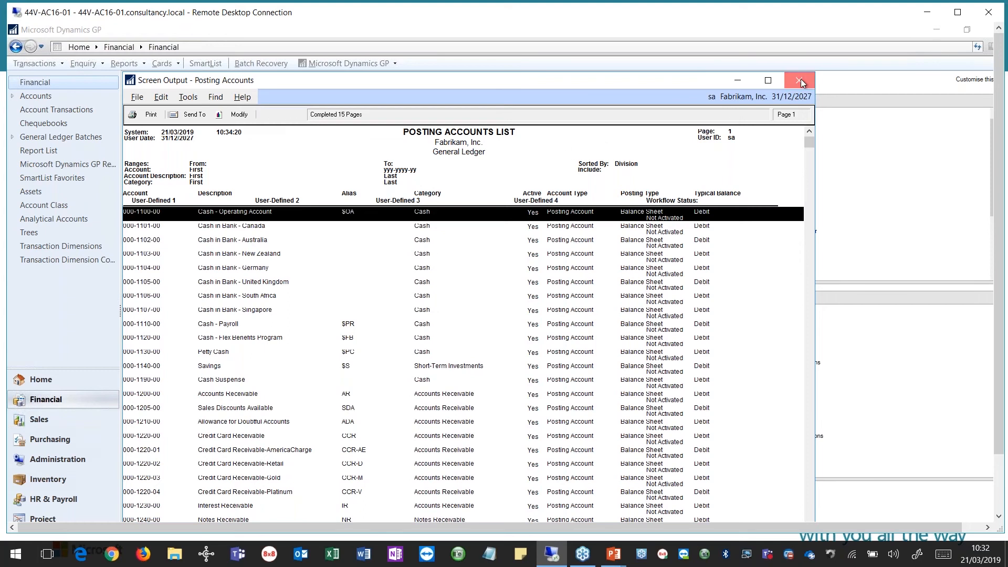
pyautogui.click(427, 99)
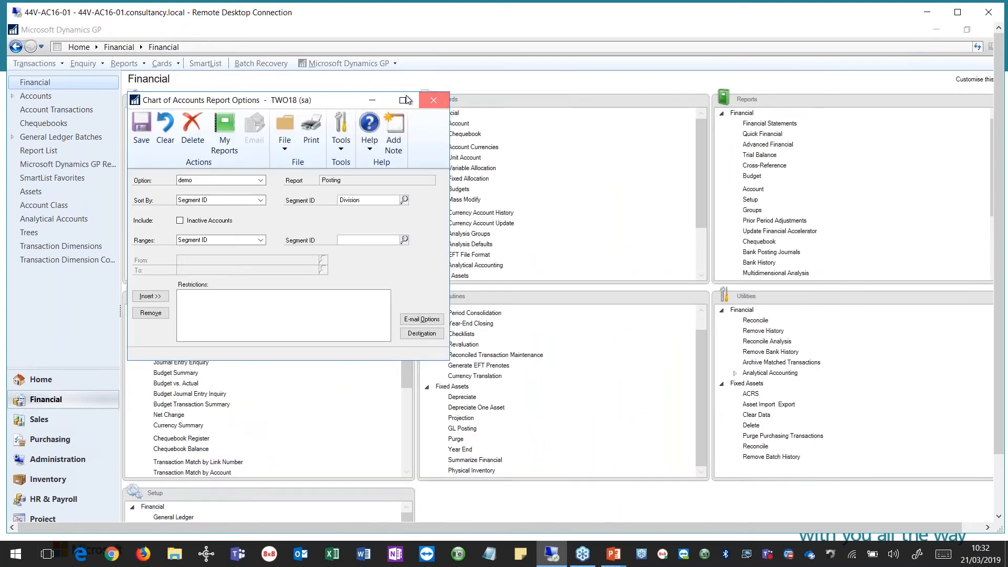
pyautogui.click(420, 127)
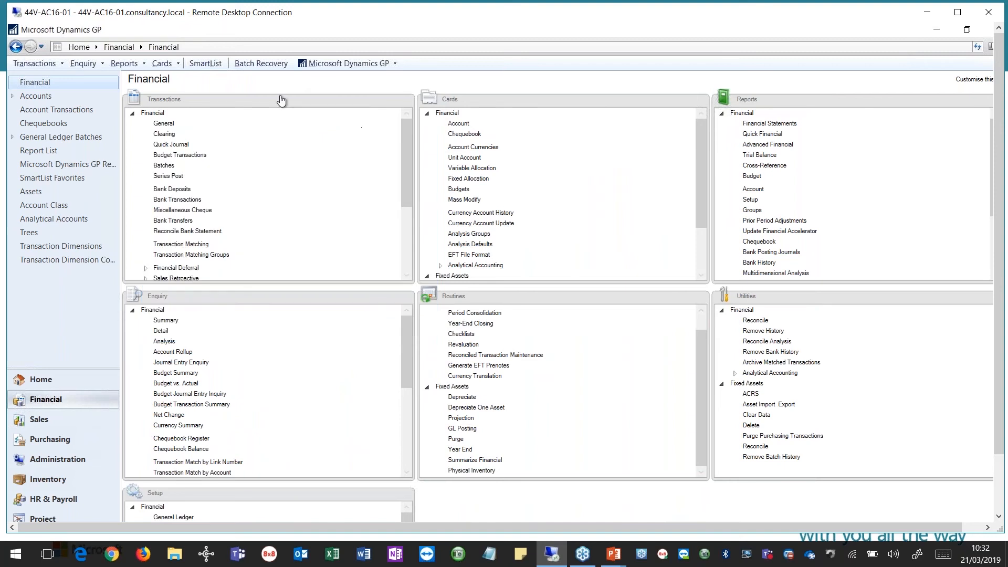
# Open SmartList, display the default (*) Accounts list under Financial, and maximise the window to review the posting types.
pyautogui.click(216, 64)
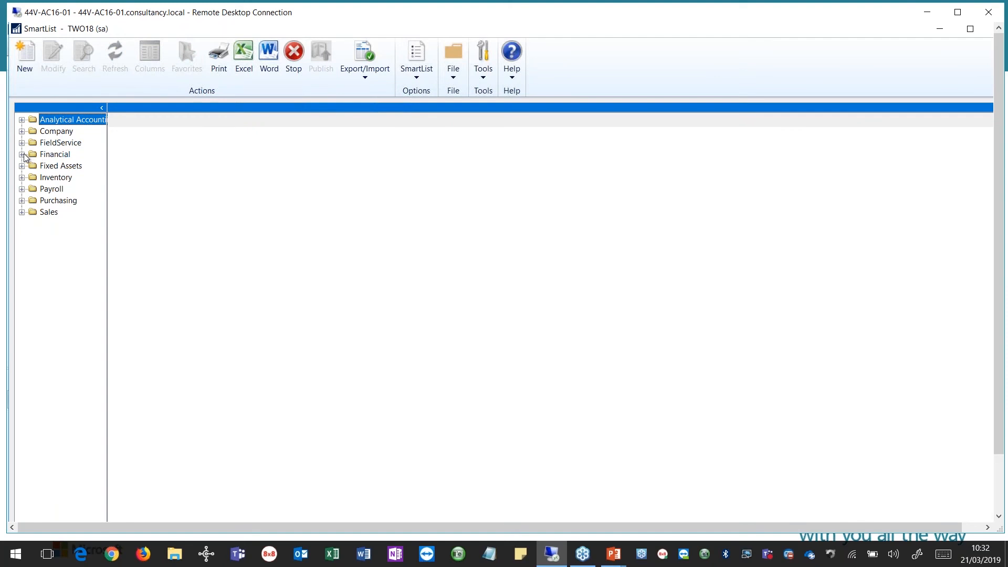
pyautogui.doubleClick(40, 155)
pyautogui.click(32, 189)
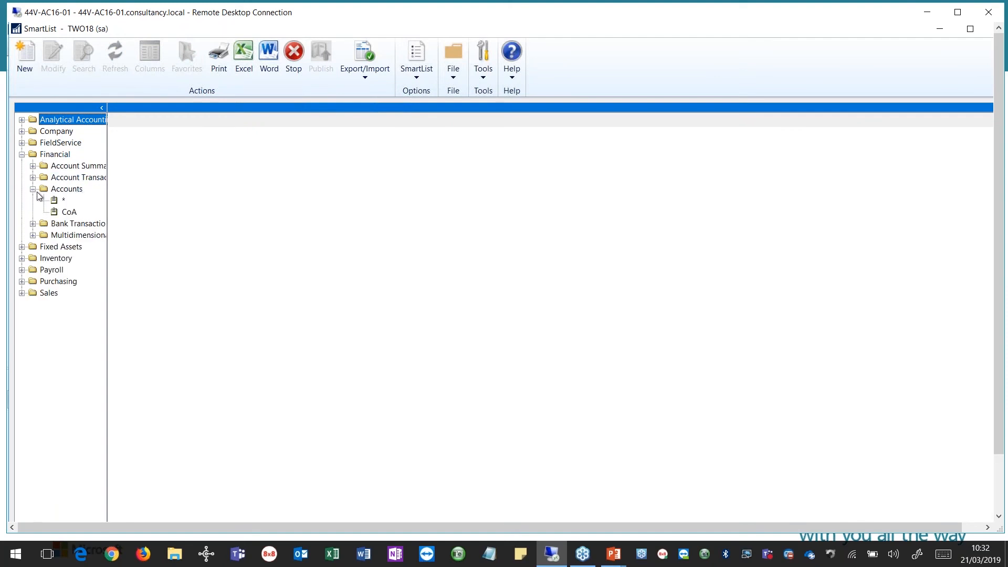
pyautogui.click(57, 201)
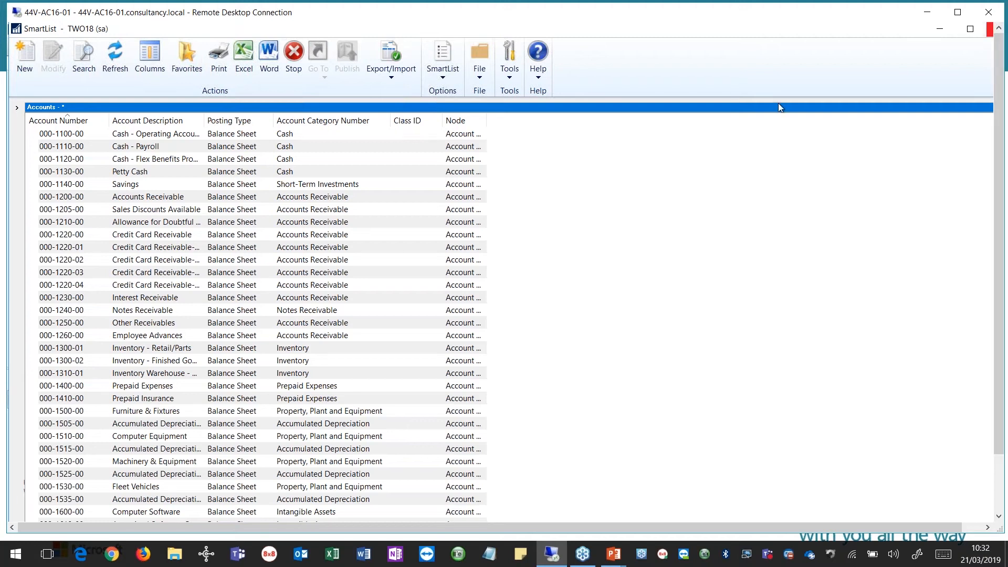
pyautogui.click(971, 30)
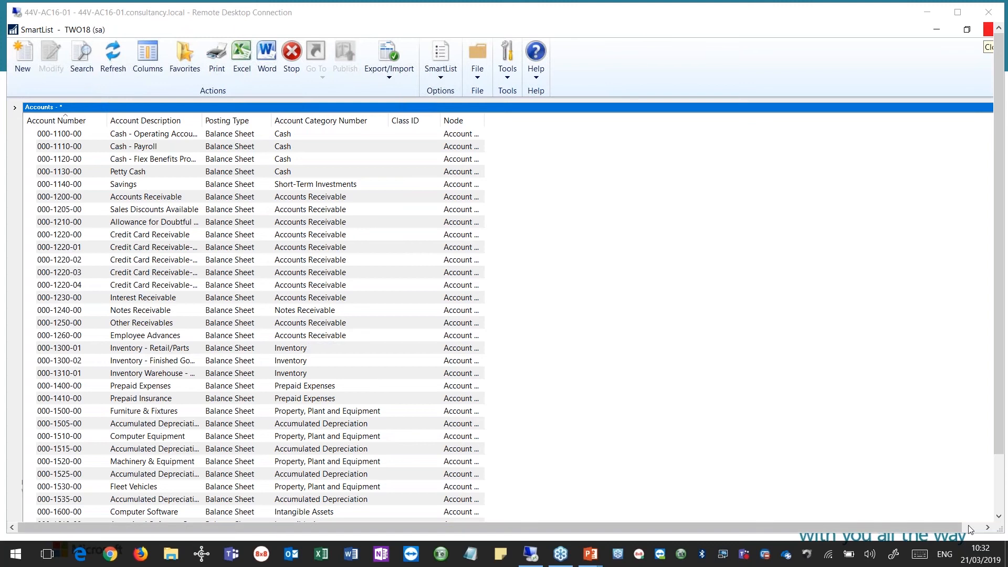
# Close the SmartList window and acknowledge the message box over the Financial page.
pyautogui.click(988, 30)
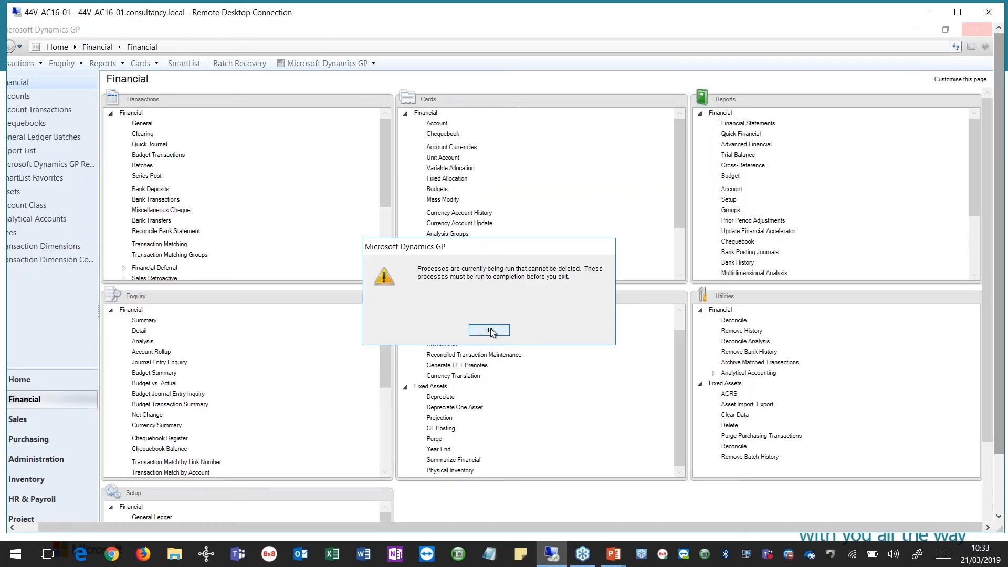
pyautogui.click(489, 331)
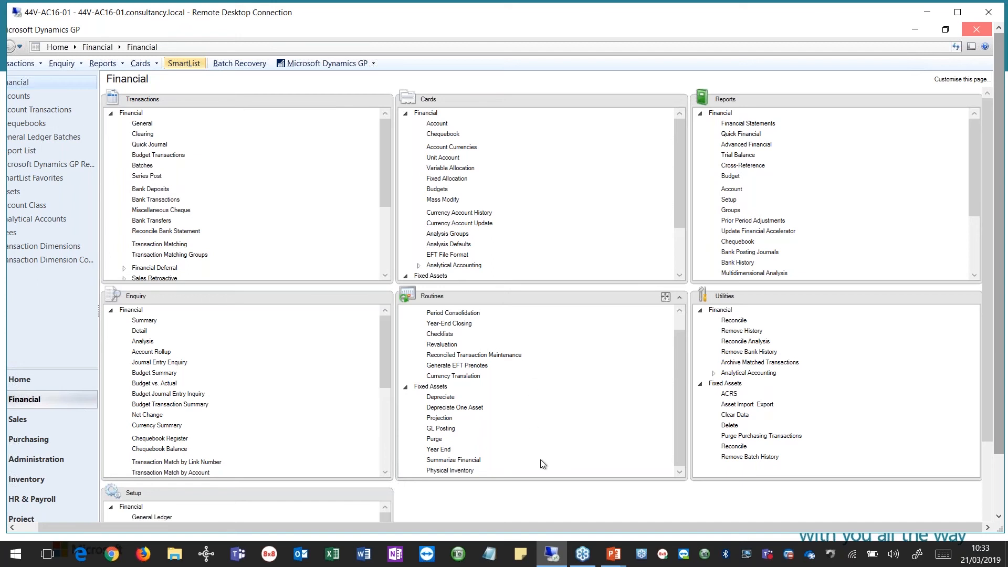
# Open the company's Financial Periods setup from the Administration area and enlarge the window until all 12 periods of the year fit.
pyautogui.scroll(-3, 563, 501)
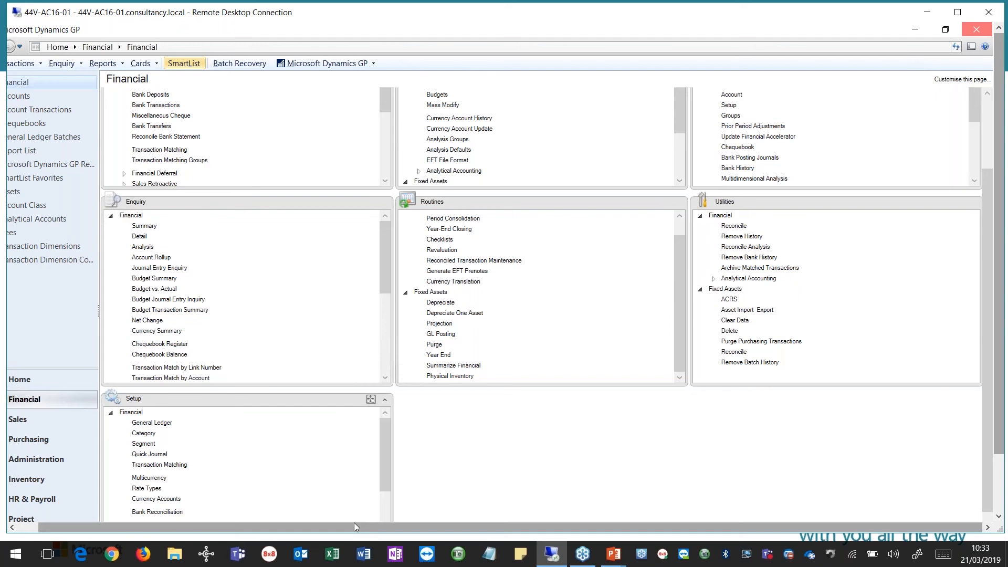
pyautogui.moveTo(354, 523); pyautogui.dragTo(266, 521)
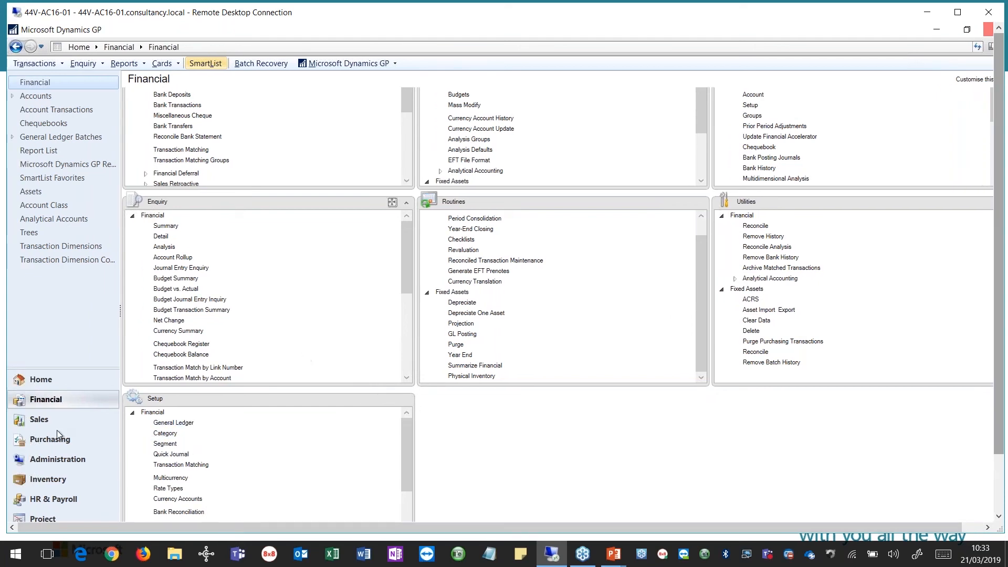
pyautogui.click(72, 460)
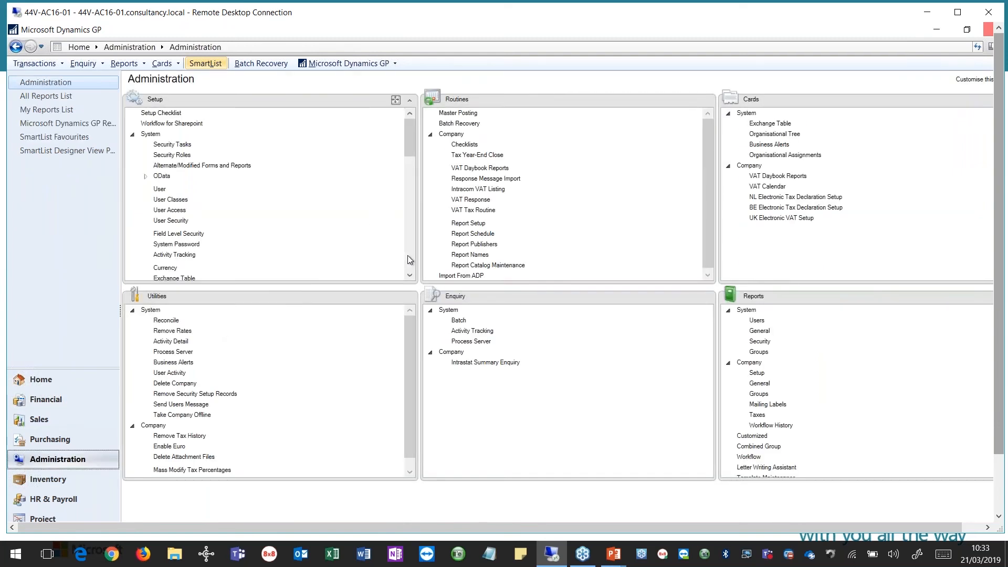
pyautogui.click(408, 257)
pyautogui.click(408, 256)
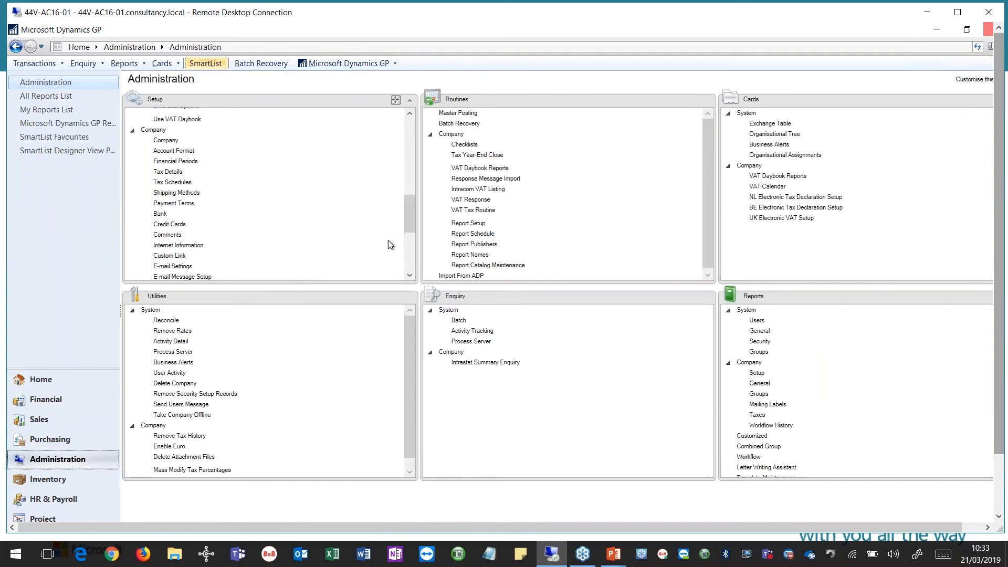
pyautogui.click(180, 162)
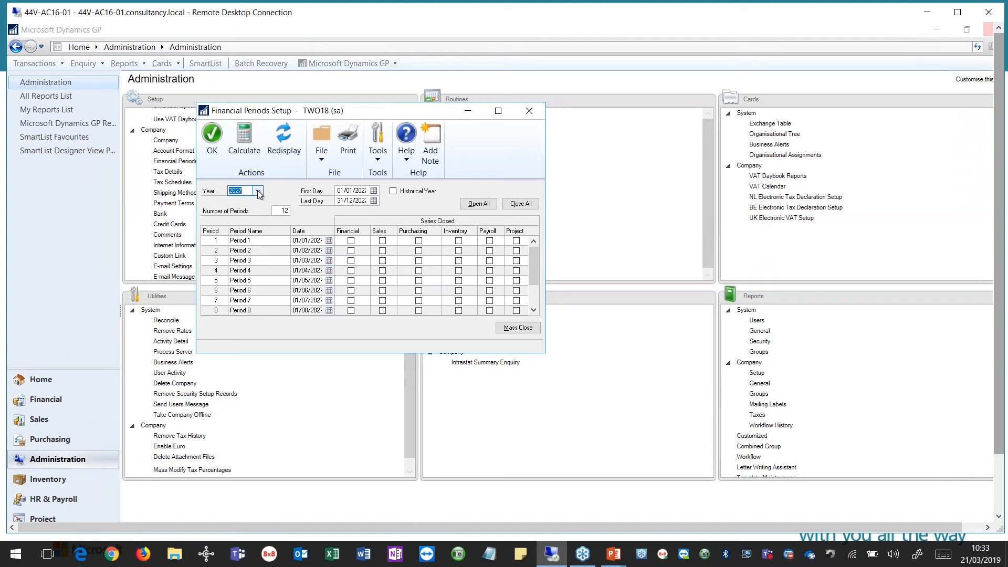
pyautogui.moveTo(542, 353); pyautogui.dragTo(542, 433)
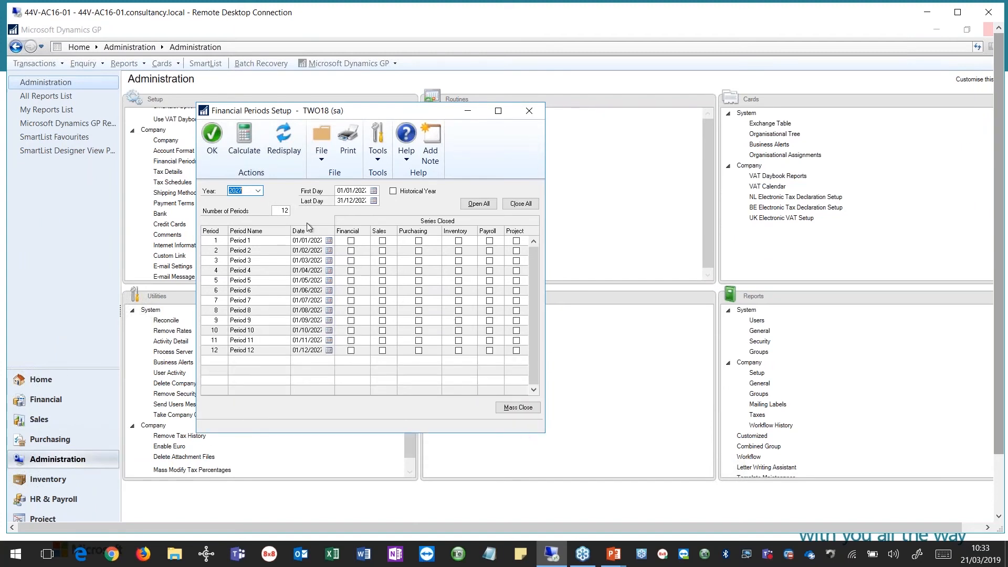
# Display the financial periods of years 2024 and 2025 to check their Historical Year setting.
pyautogui.click(261, 190)
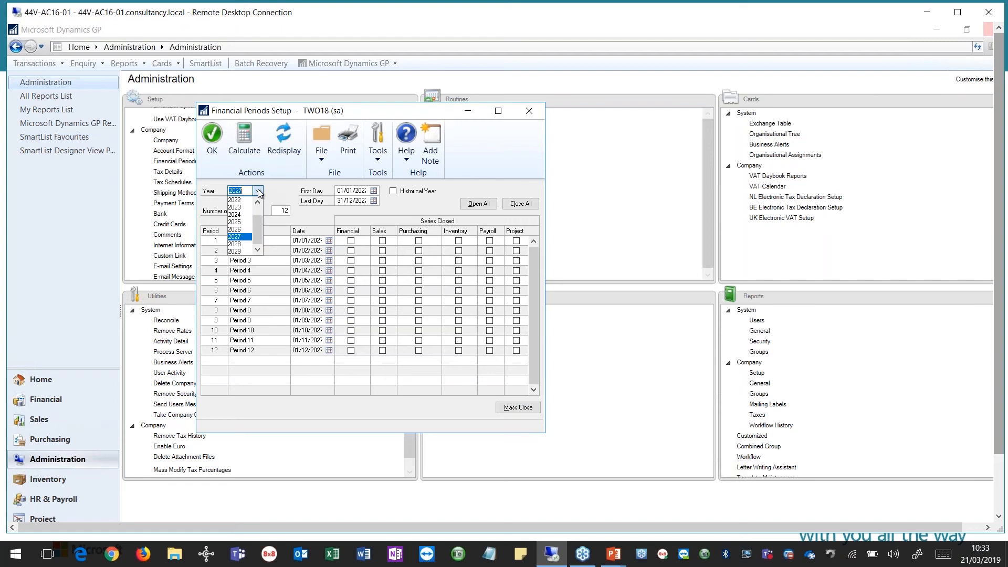
pyautogui.click(243, 215)
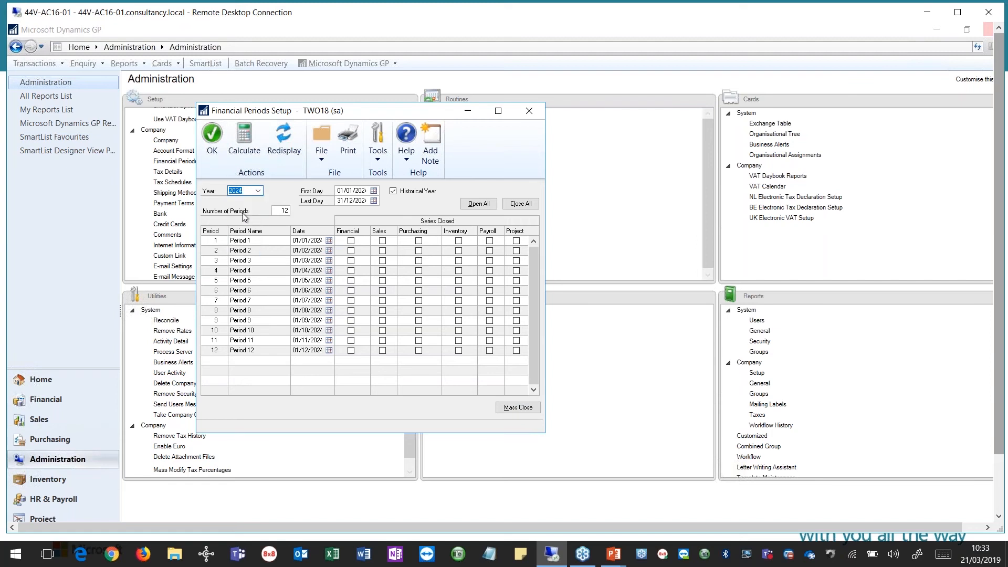
pyautogui.click(259, 192)
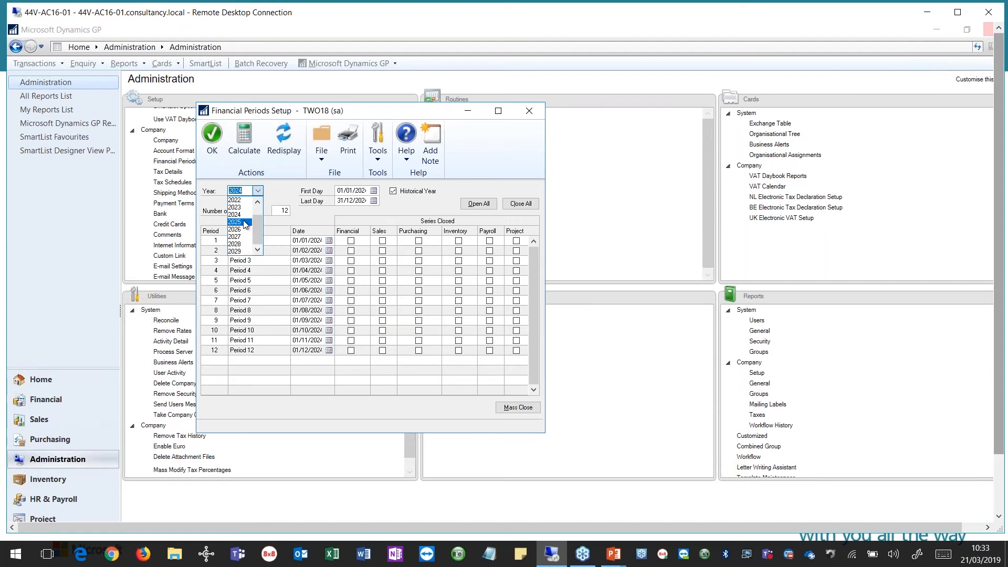
pyautogui.click(243, 222)
# Return to year 2027, close all its periods for every series and accept the Financial Periods Setup.
pyautogui.click(260, 191)
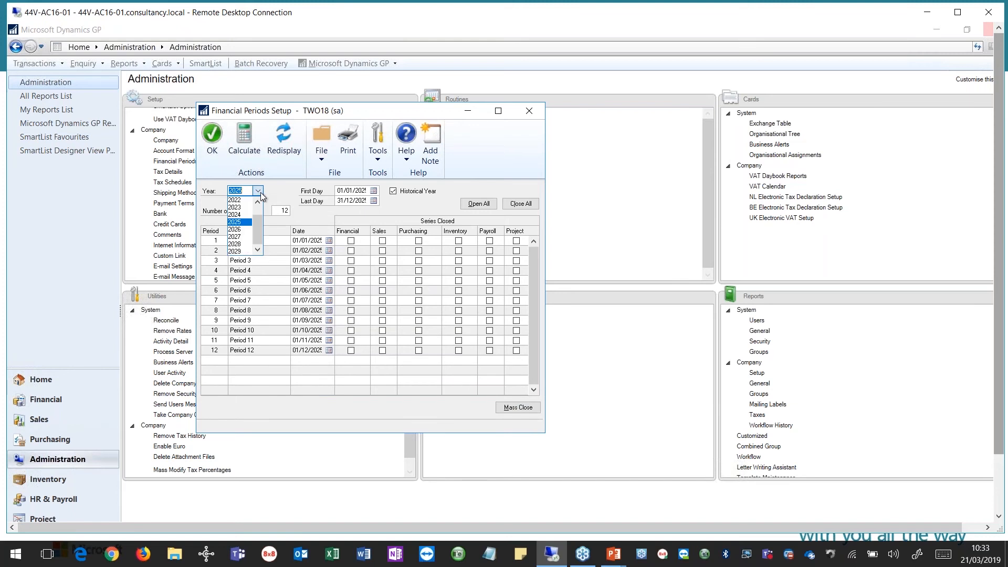
pyautogui.click(243, 237)
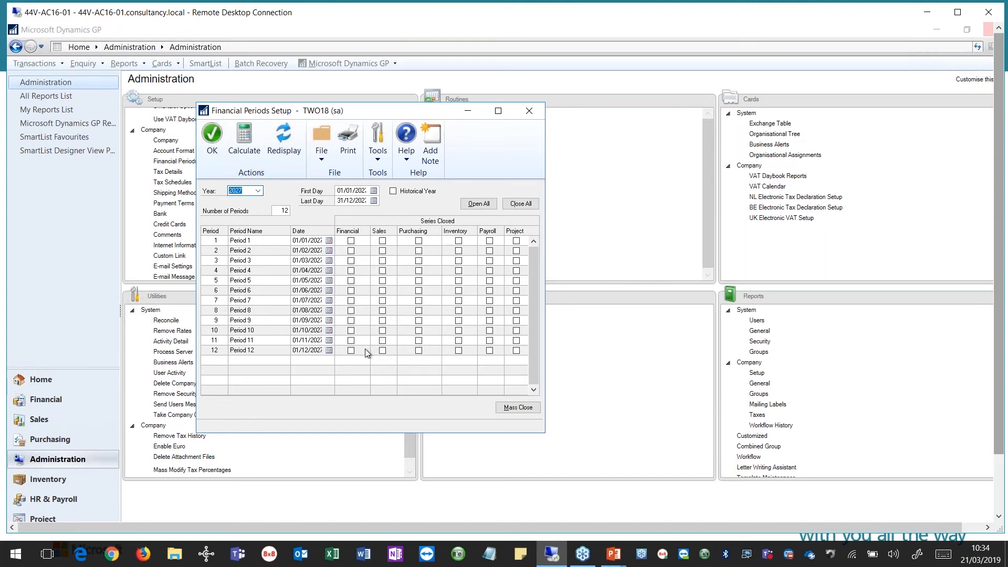
pyautogui.click(514, 206)
pyautogui.click(216, 148)
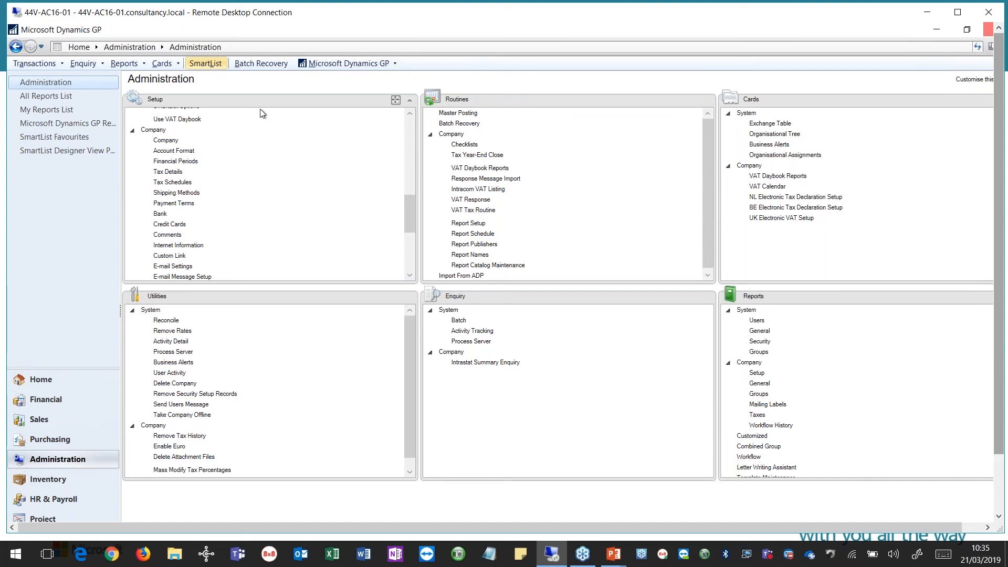
# Open the Check Links maintenance utility and add all logical tables of the Financial series to the selected tables.
pyautogui.click(332, 67)
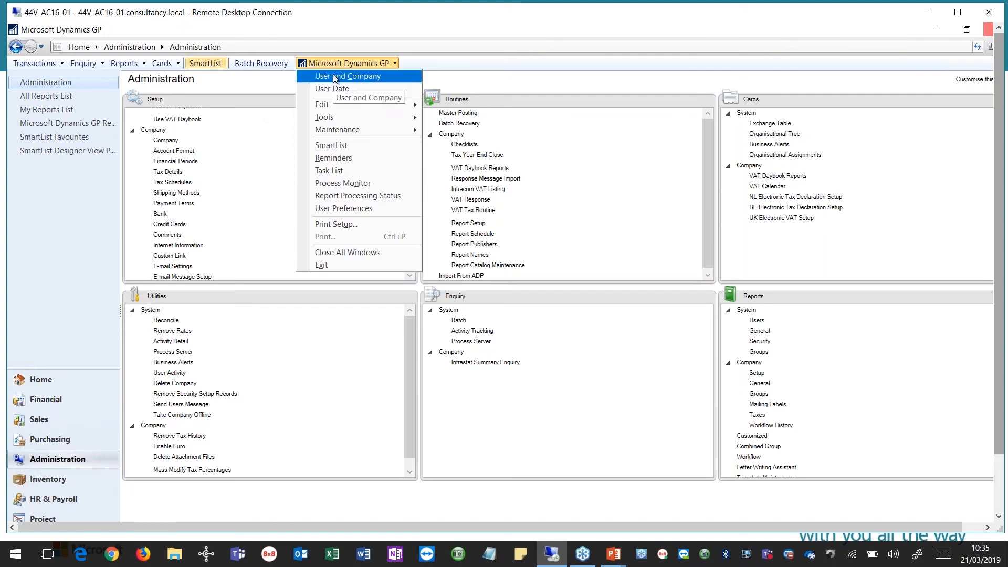
pyautogui.moveTo(338, 120)
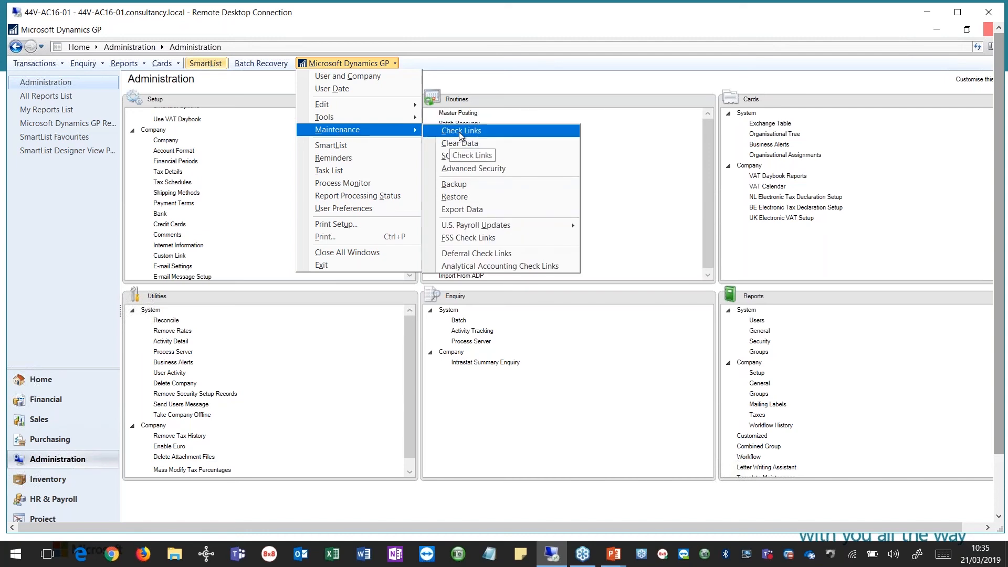
pyautogui.click(460, 131)
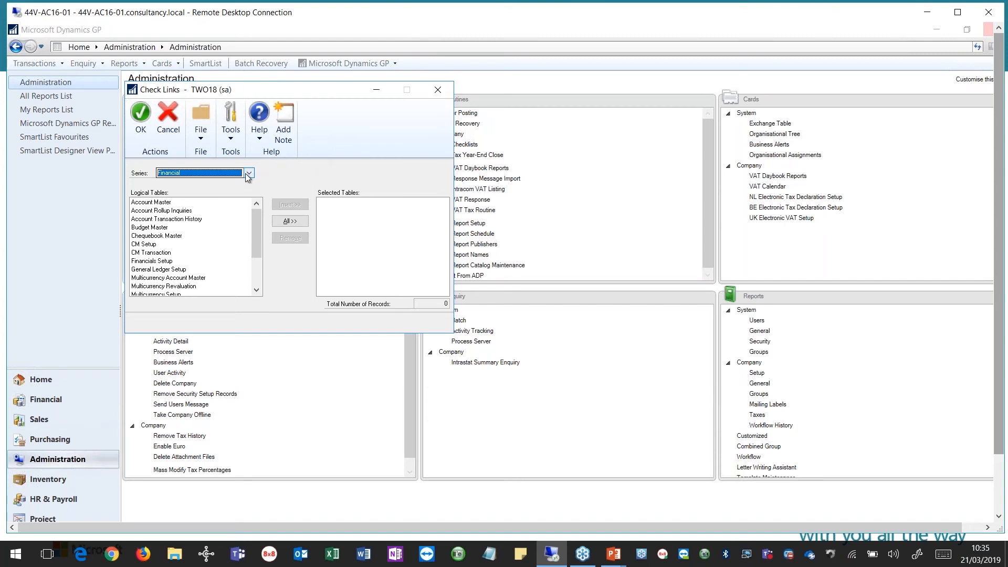
pyautogui.click(245, 175)
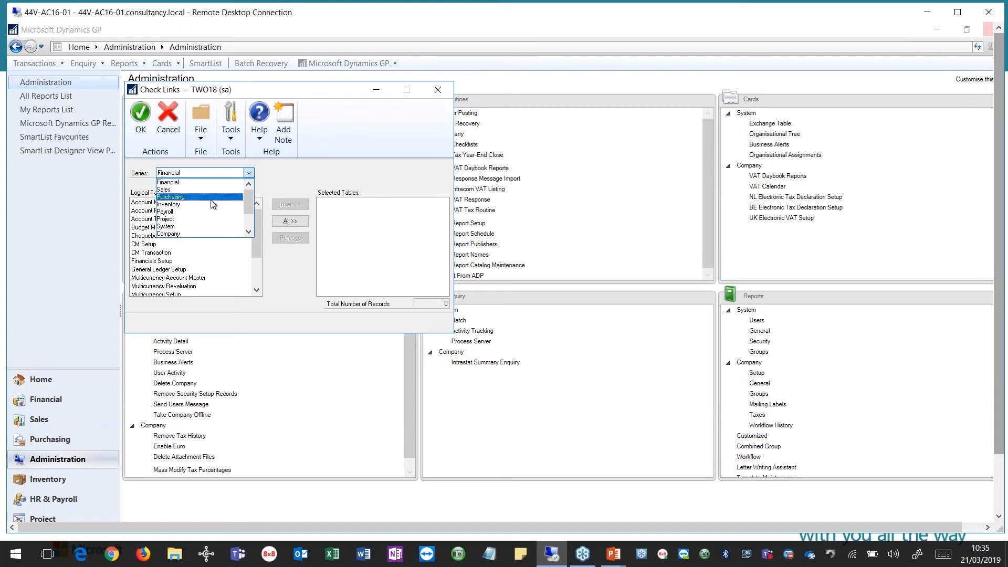
pyautogui.click(279, 172)
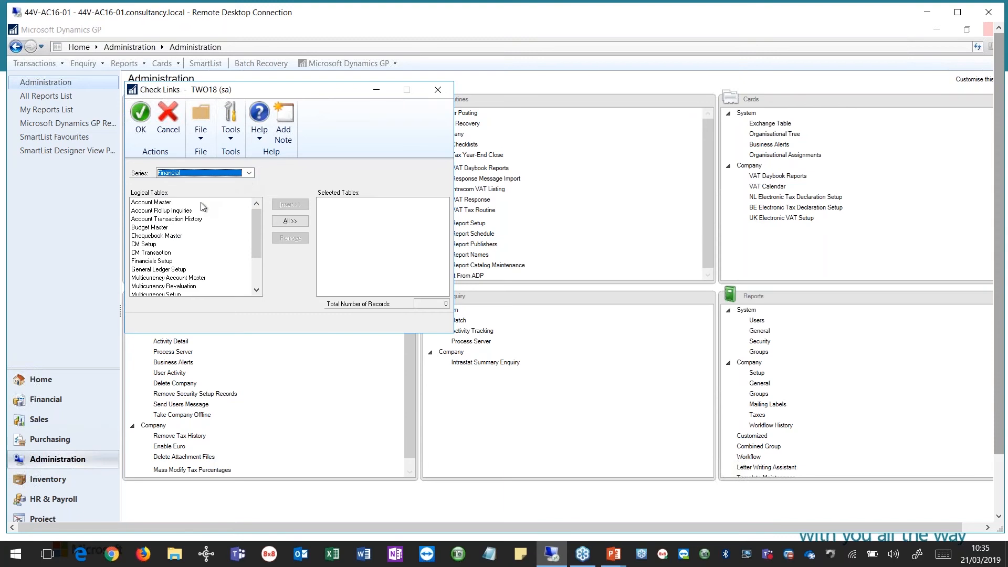
pyautogui.click(290, 221)
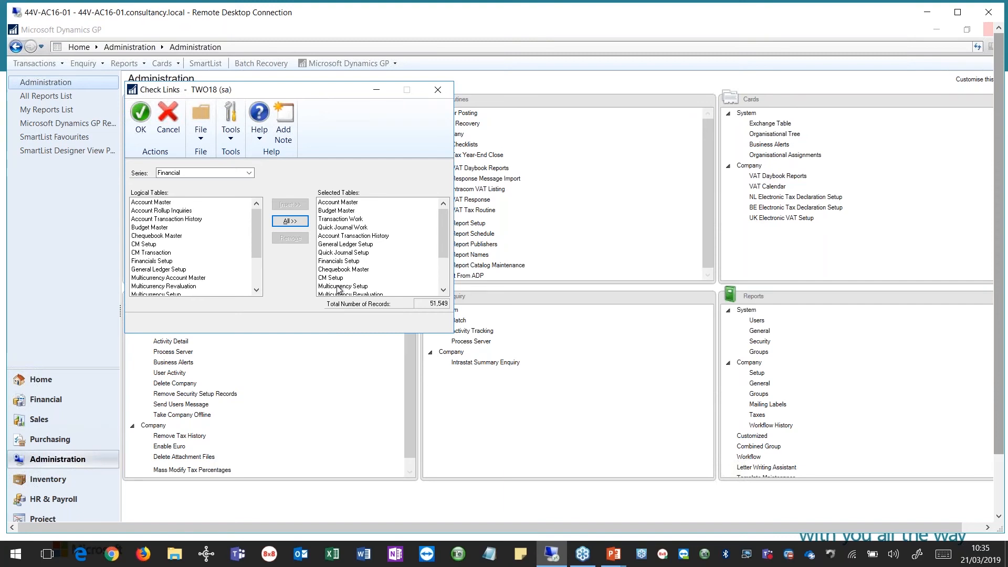
# Switch Check Links to the Sales series to view its tables, then close the utility and discard the selected tables.
pyautogui.click(249, 173)
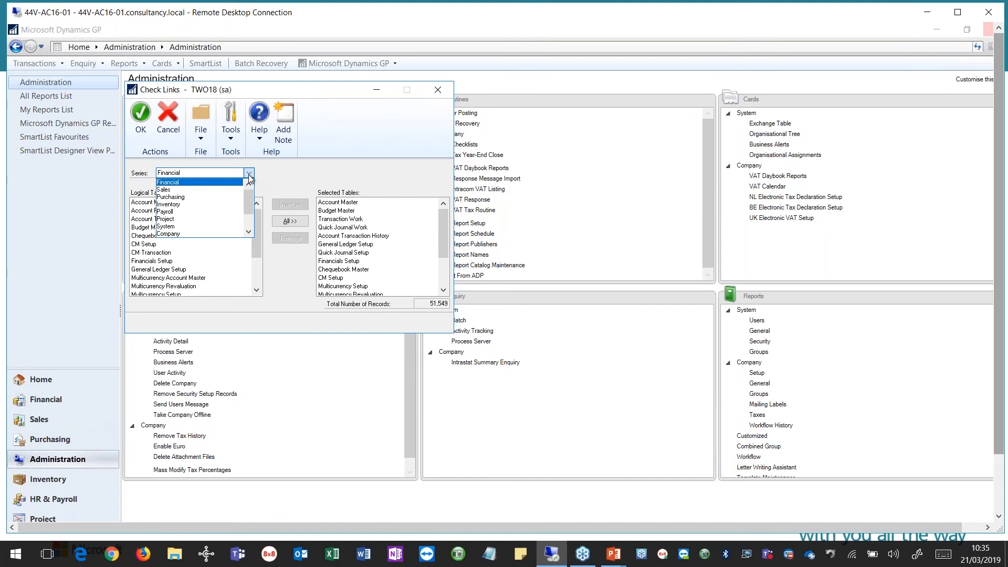
pyautogui.click(205, 190)
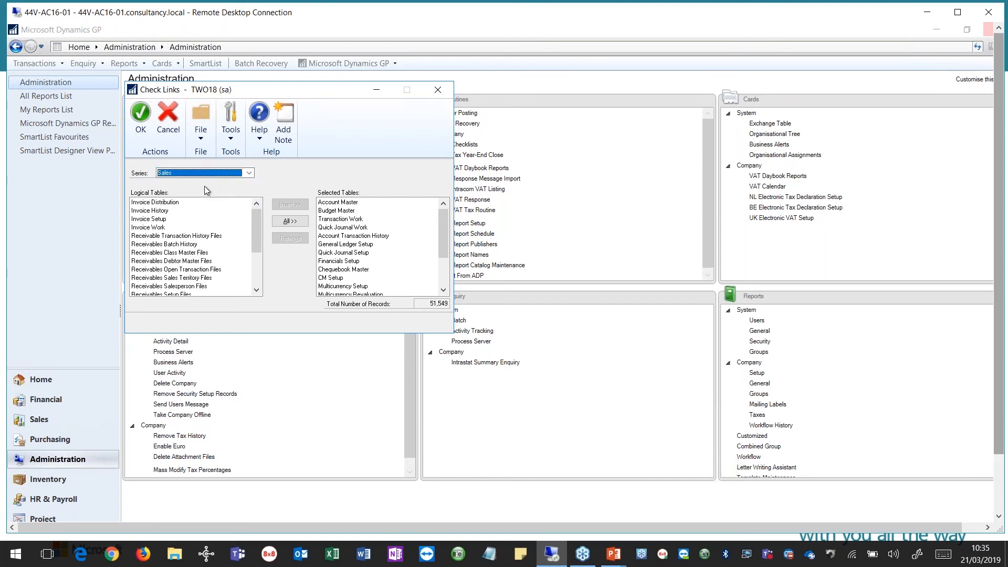
pyautogui.click(249, 173)
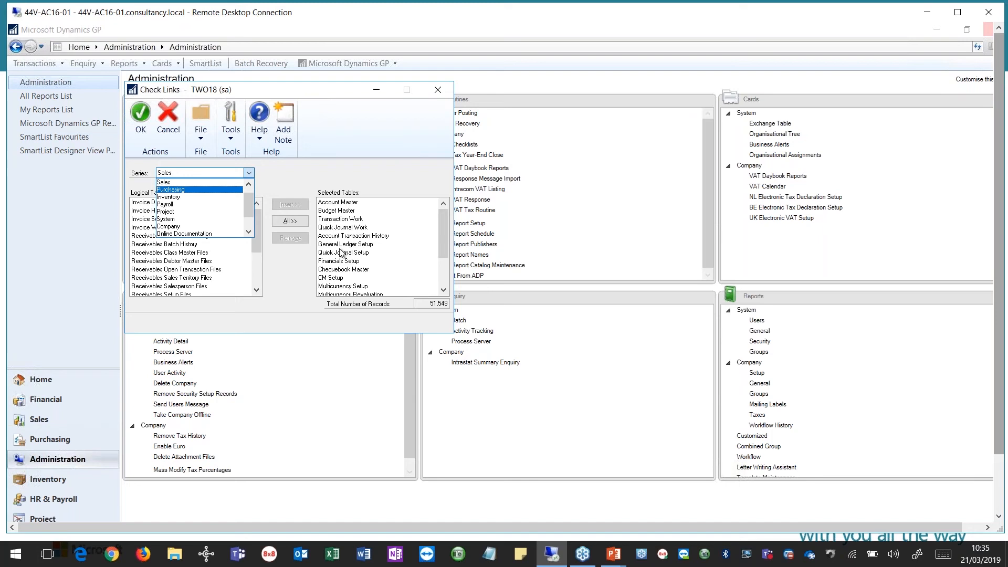
pyautogui.click(438, 95)
pyautogui.click(437, 93)
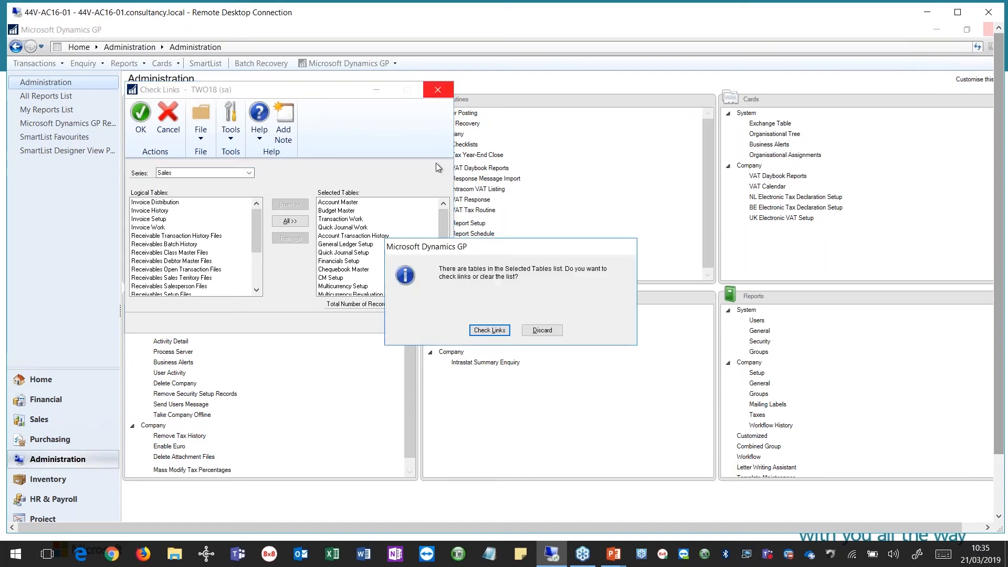
pyautogui.click(536, 332)
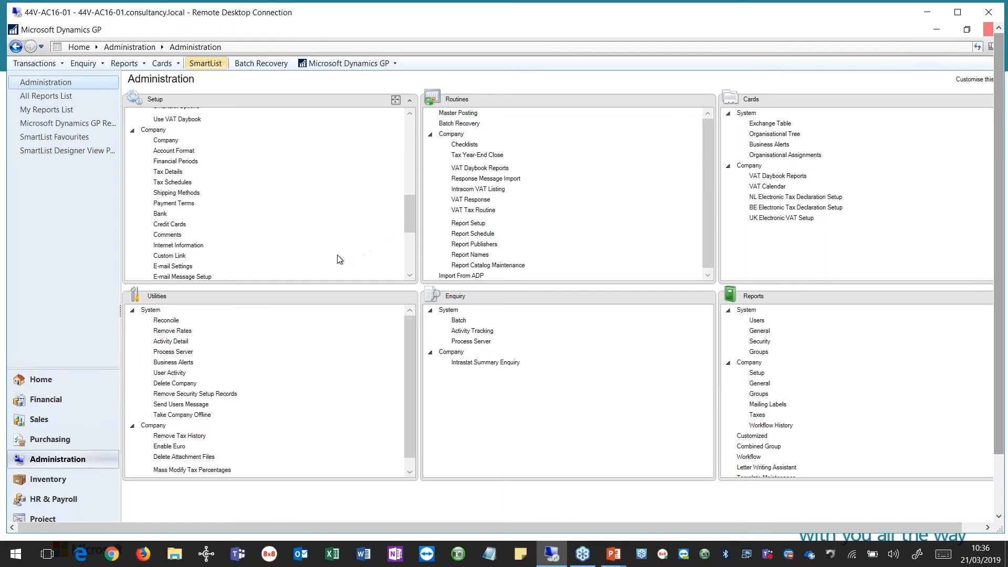
# Open the General Ledger Setup in the Financial area, review its retained earnings account and Maintain History options, and close it.
pyautogui.click(46, 403)
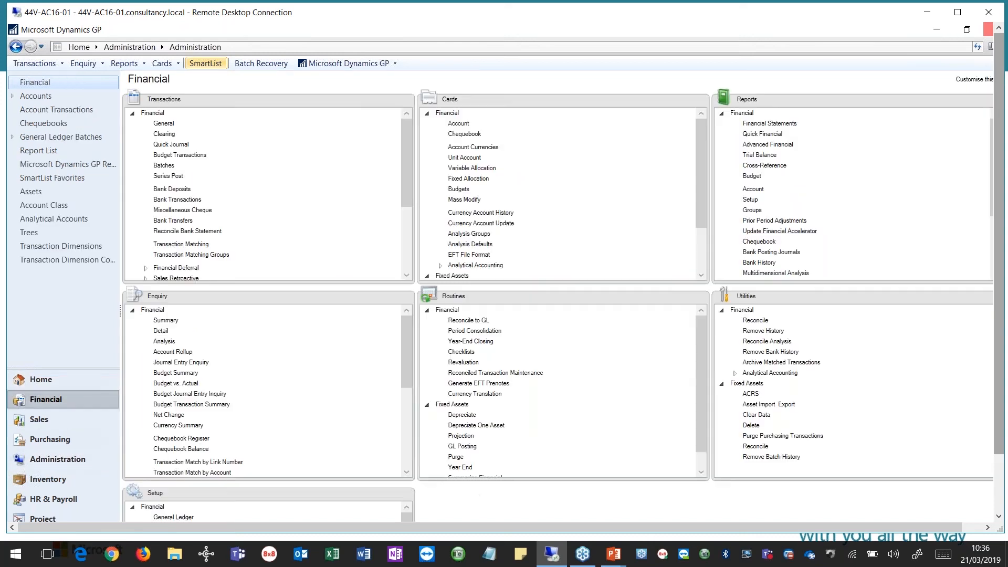
pyautogui.moveTo(997, 419); pyautogui.dragTo(995, 484)
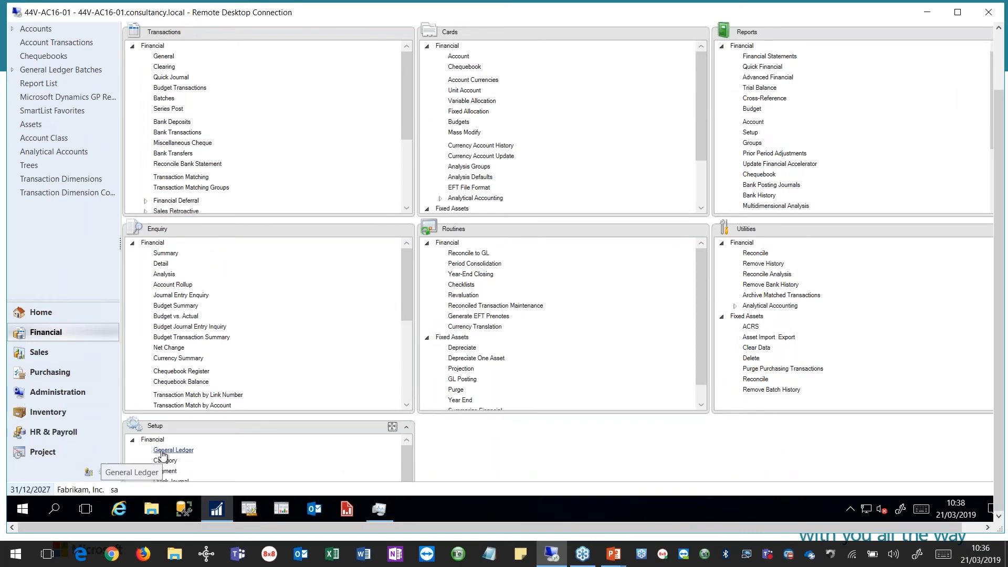
pyautogui.click(163, 453)
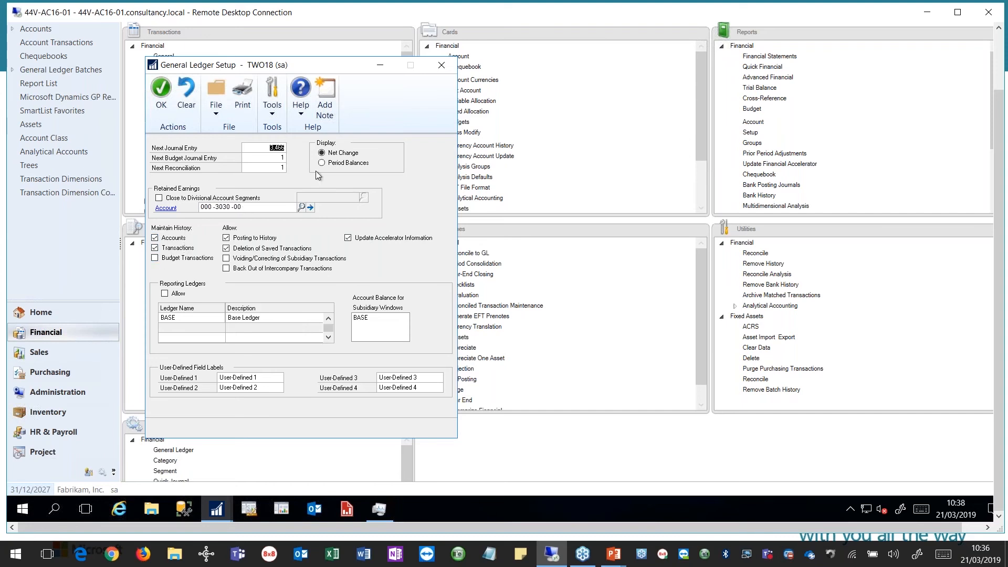
pyautogui.click(446, 64)
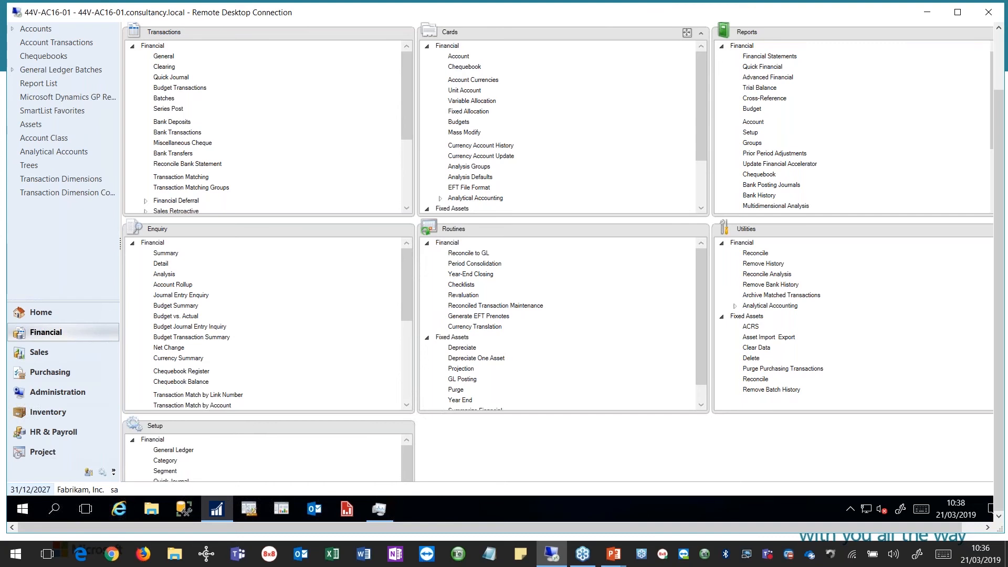
# Open the Financial Trial Balance report, choose Summary to view its saved options, and close it without printing.
pyautogui.click(761, 89)
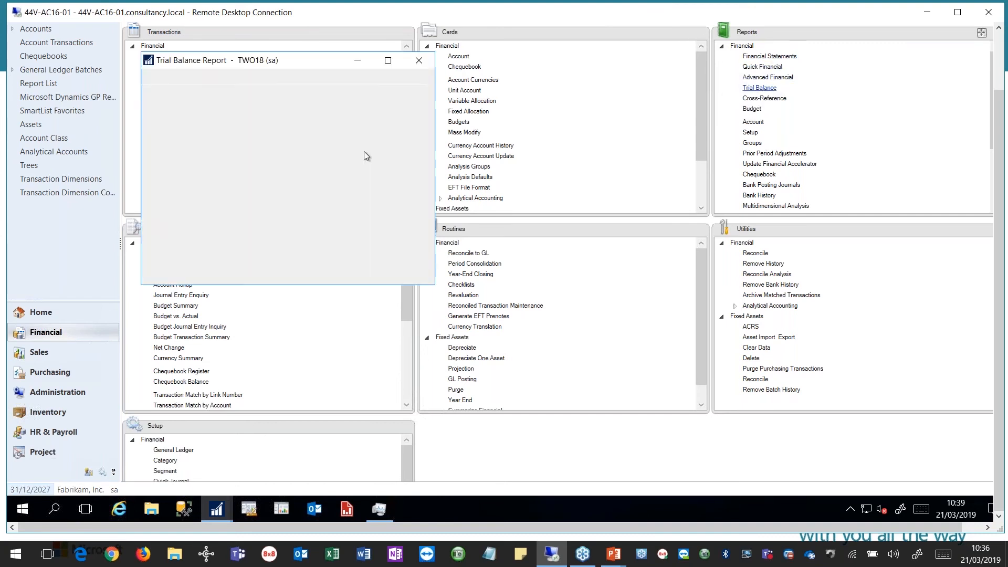
pyautogui.click(267, 151)
pyautogui.click(218, 168)
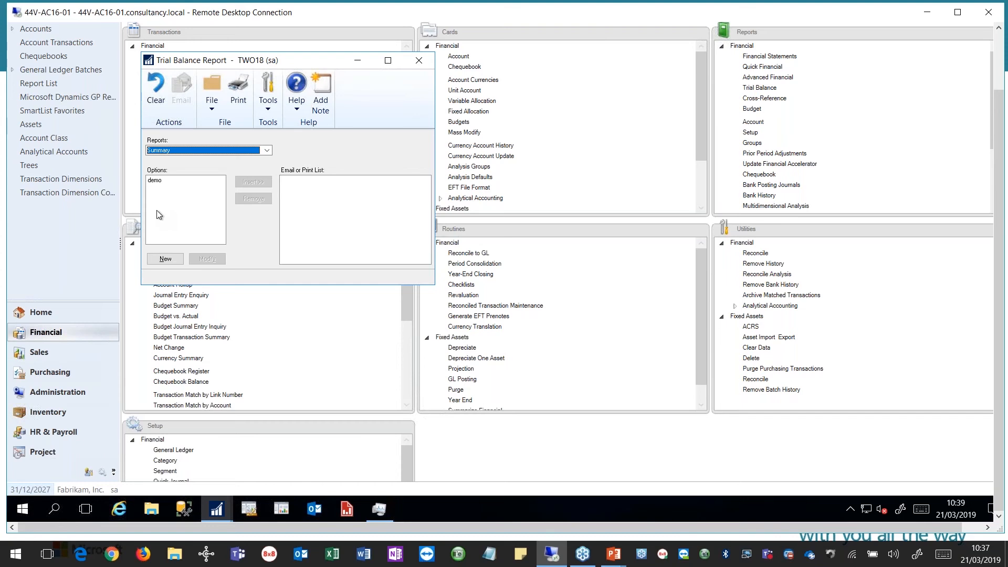
pyautogui.click(419, 61)
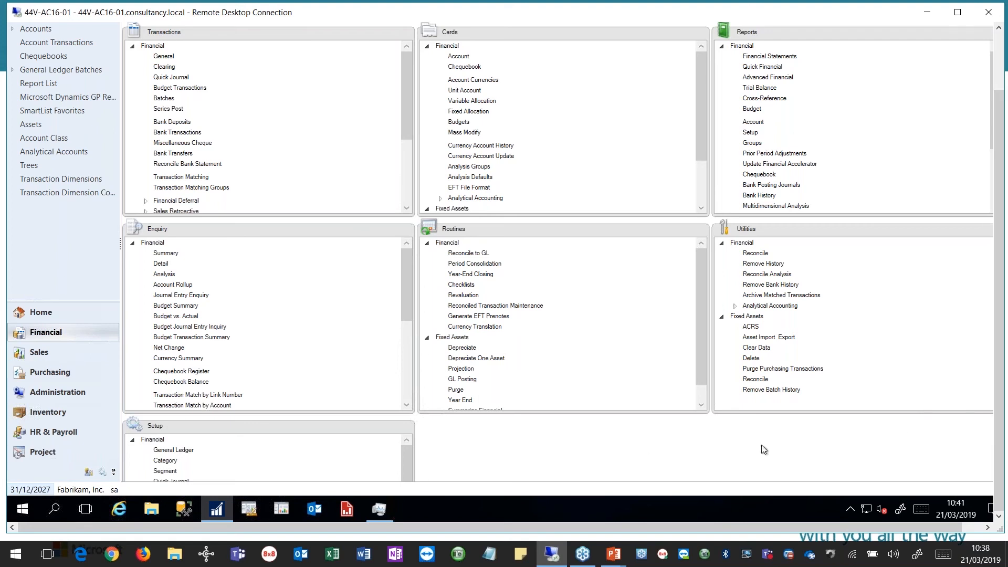
# Open the Financial Year-End Closing routine and display the details of its Retained Earnings Account, 000-3030-00.
pyautogui.click(969, 530)
pyautogui.click(987, 393)
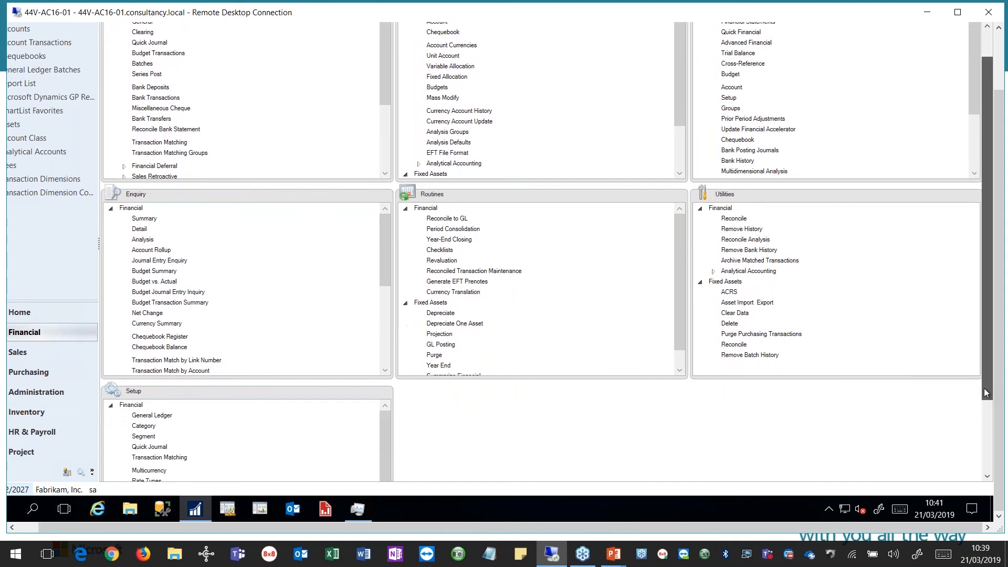
pyautogui.click(460, 241)
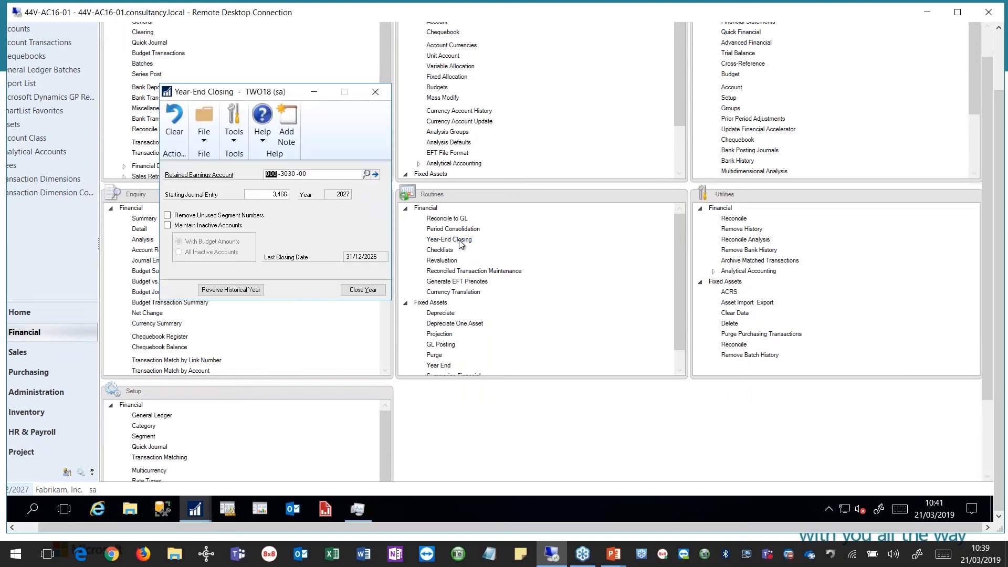
pyautogui.click(375, 175)
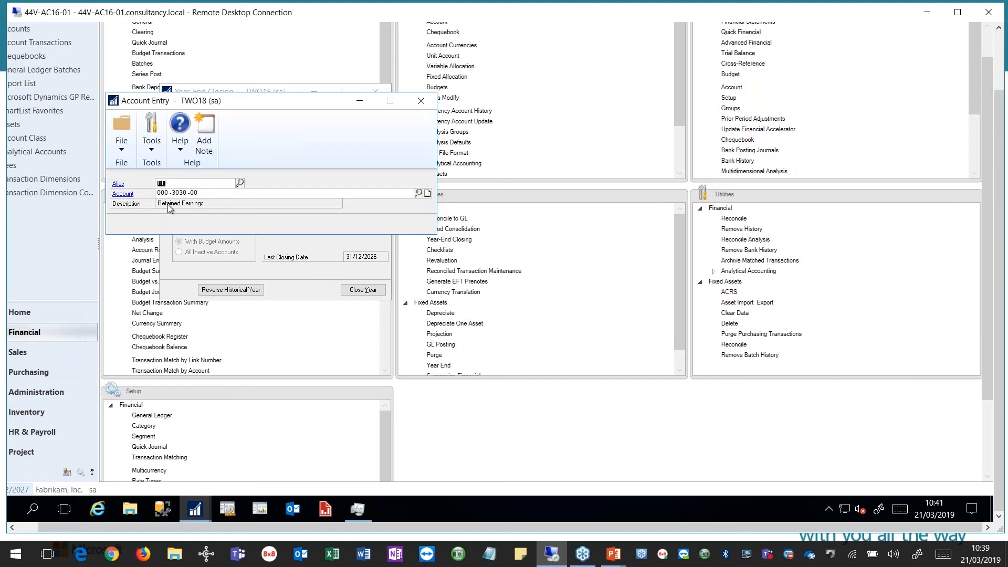
# Close the retained earnings account details and run the general ledger close for 2027, continuing despite the unposted batch or quick journal.
pyautogui.click(421, 103)
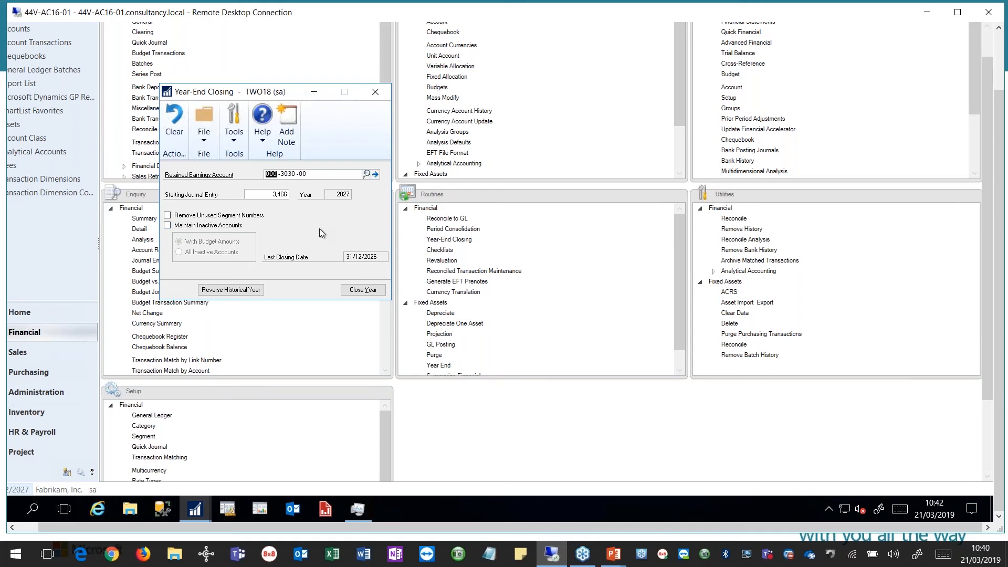
pyautogui.click(360, 293)
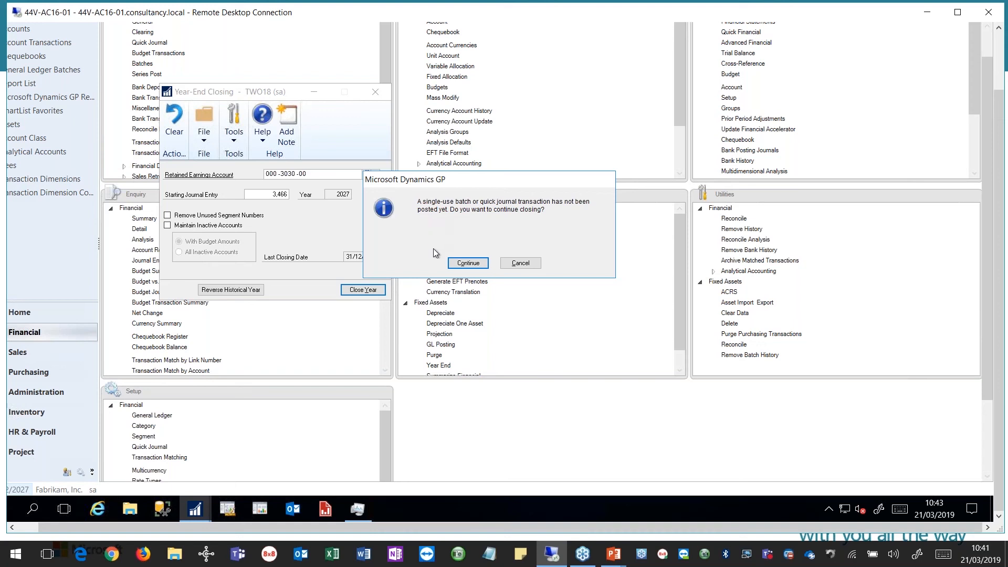
pyautogui.click(462, 266)
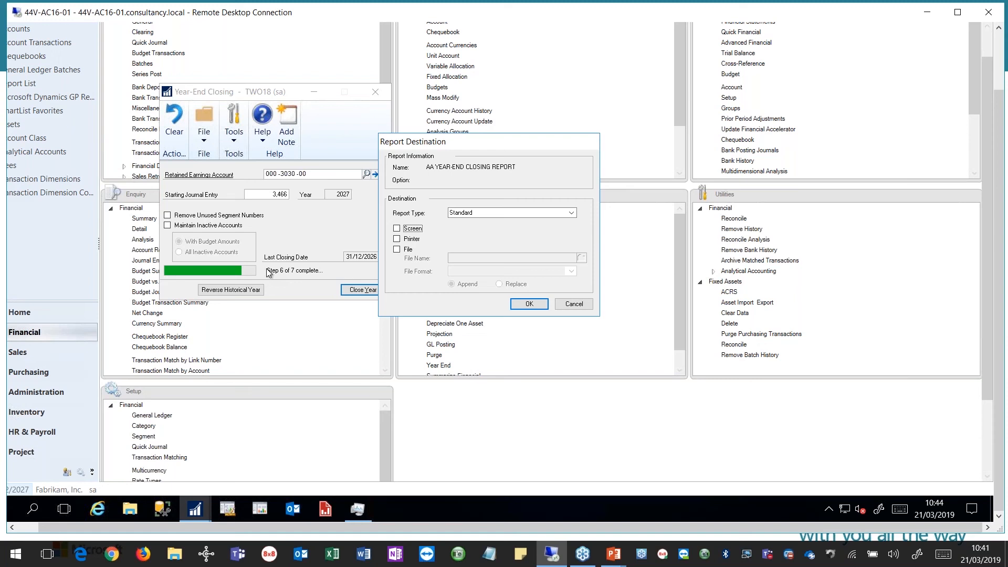
# Output the AA Year-End Closing Report and the Multicurrency Year End Closing Journal to screen.
pyautogui.click(396, 228)
pyautogui.click(526, 303)
pyautogui.click(398, 232)
pyautogui.click(398, 243)
pyautogui.click(528, 315)
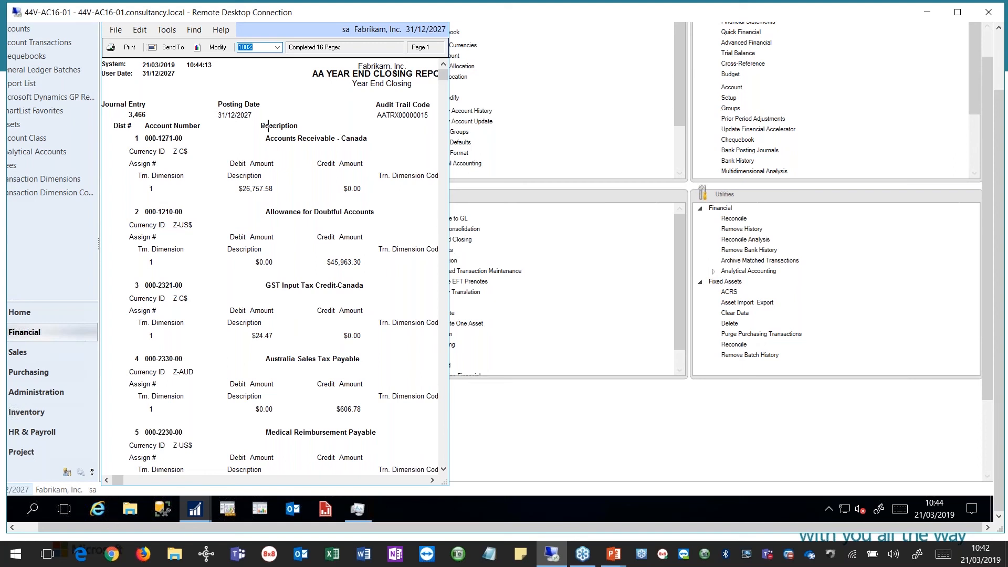
# Open the print options for the AA Year-End Closing Report, cancel without printing, and close both closing reports.
pyautogui.click(127, 49)
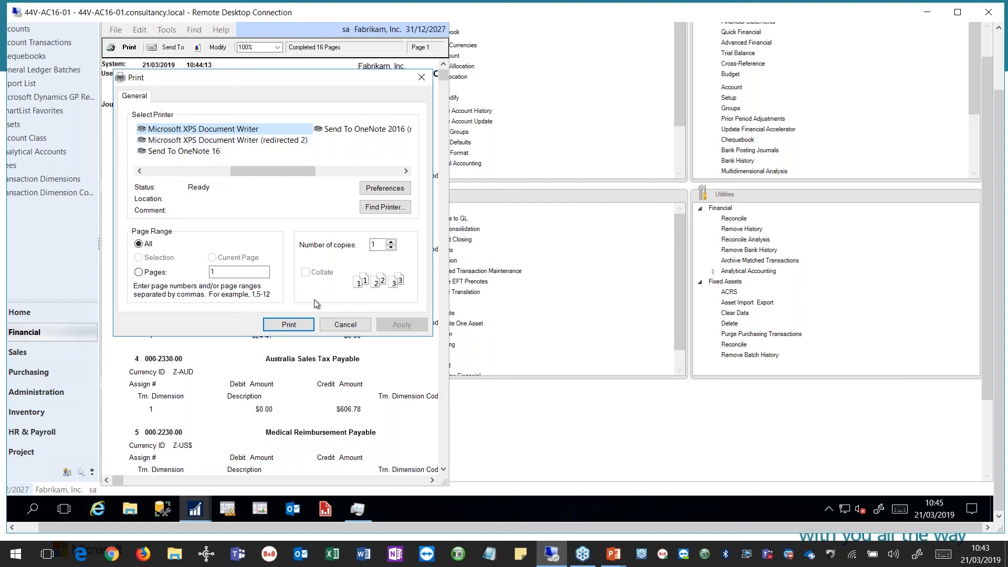
pyautogui.click(345, 325)
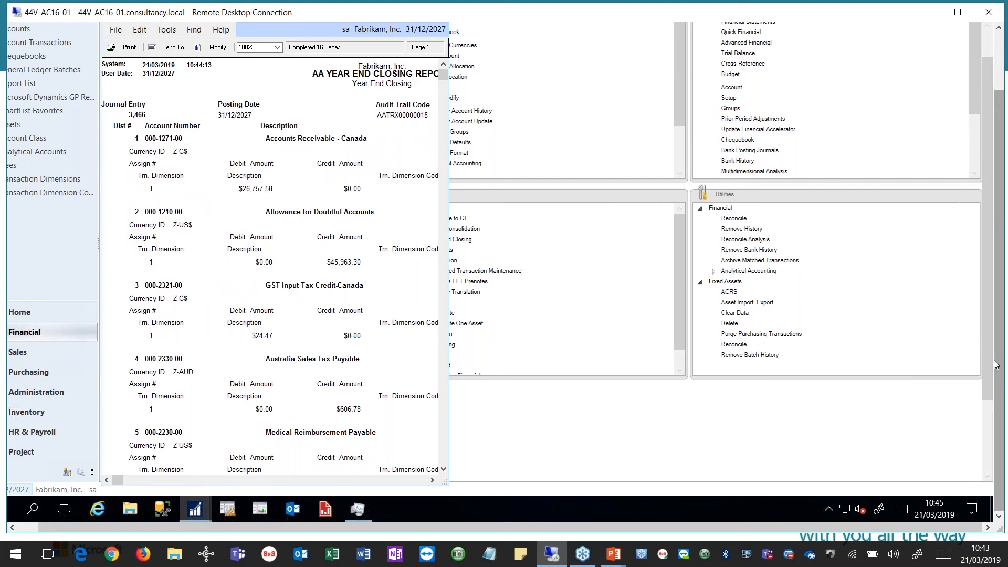
pyautogui.moveTo(996, 360); pyautogui.dragTo(996, 299)
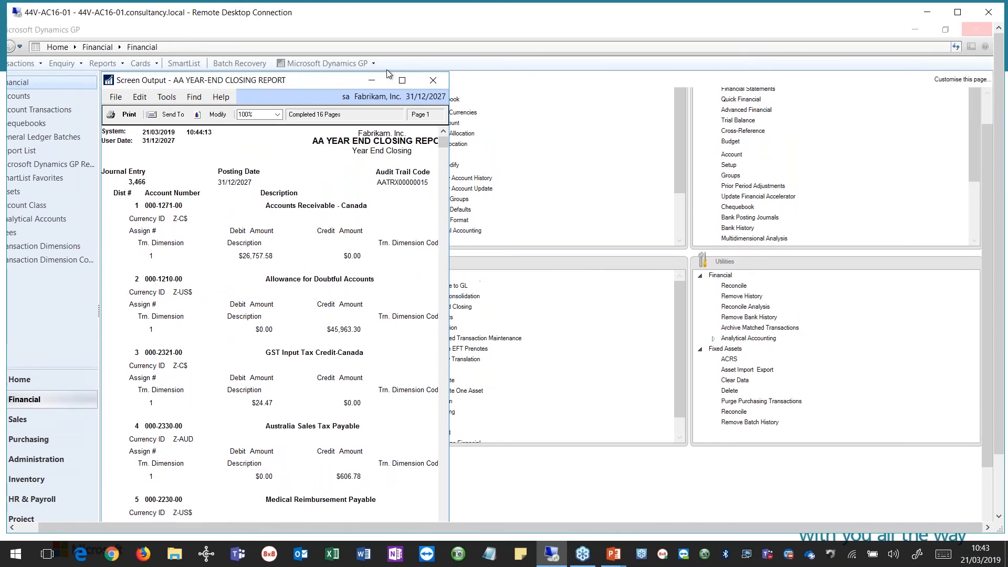
pyautogui.click(434, 83)
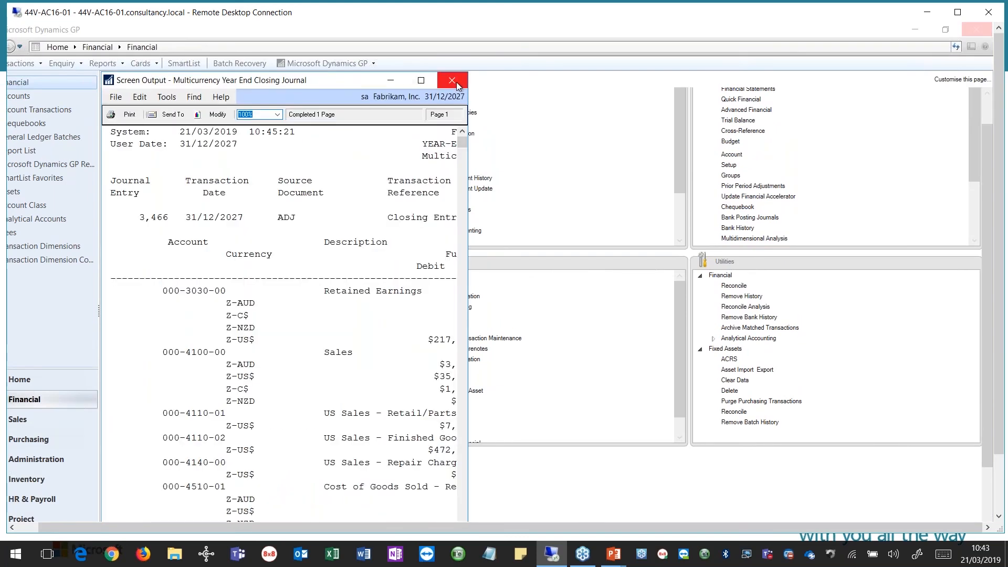
pyautogui.click(455, 82)
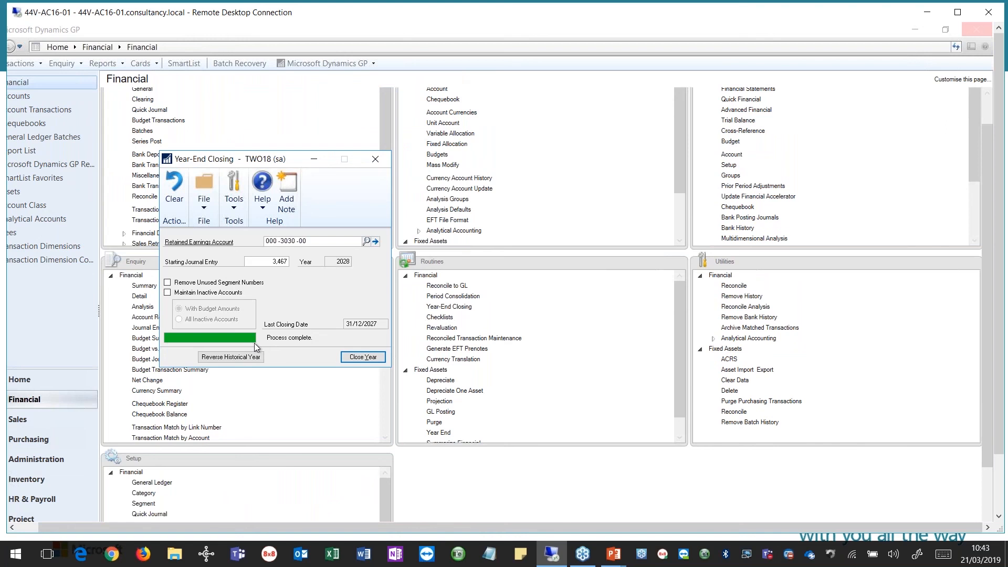
# Close the Year-End Closing routine without reversing the historical year.
pyautogui.click(308, 340)
pyautogui.click(326, 338)
pyautogui.click(365, 360)
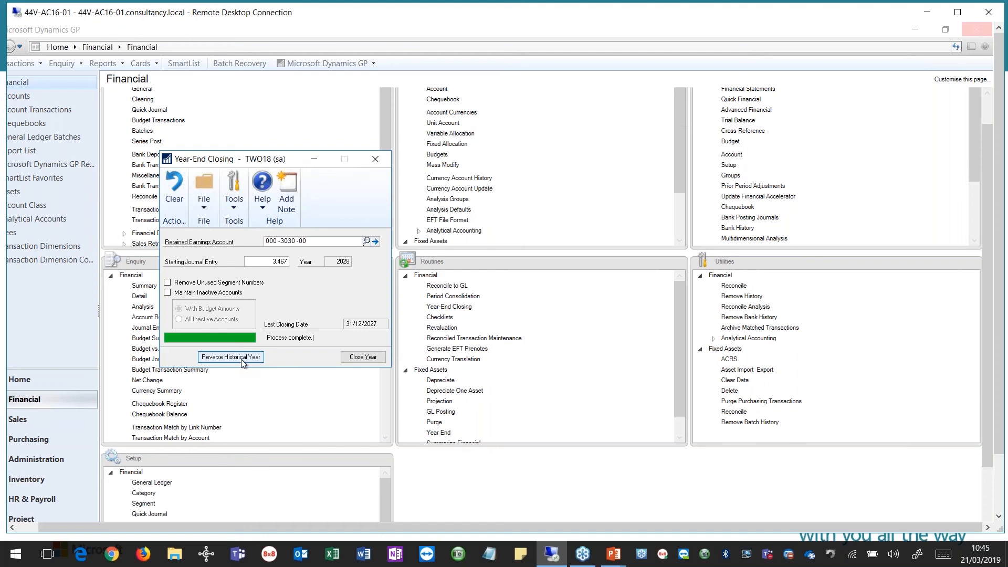
pyautogui.click(374, 160)
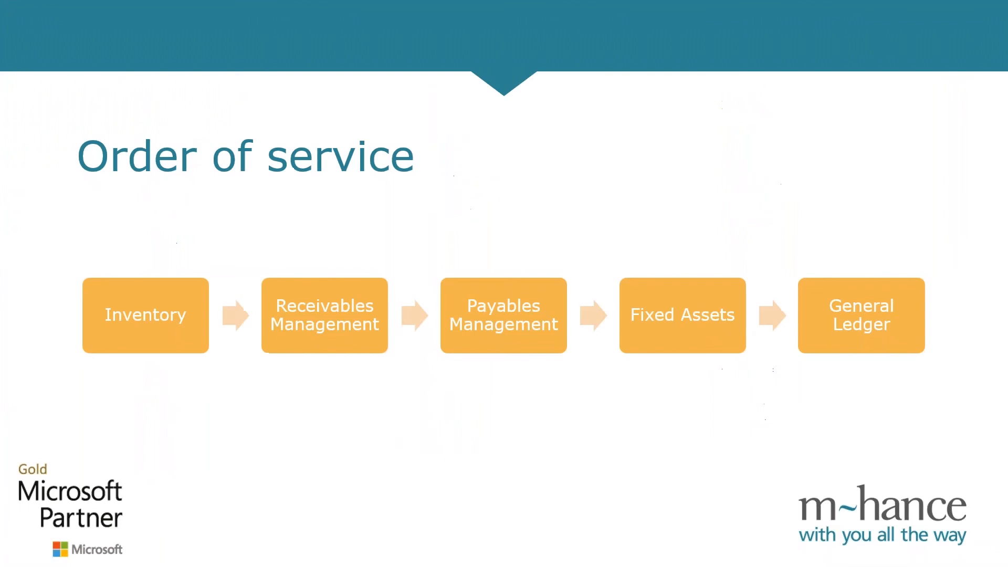
pyautogui.press('Right')
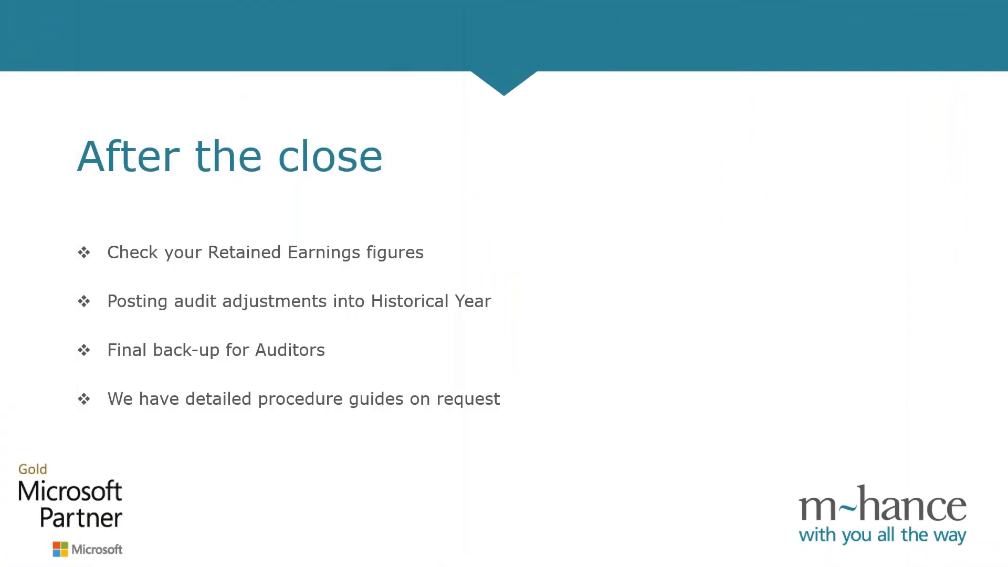